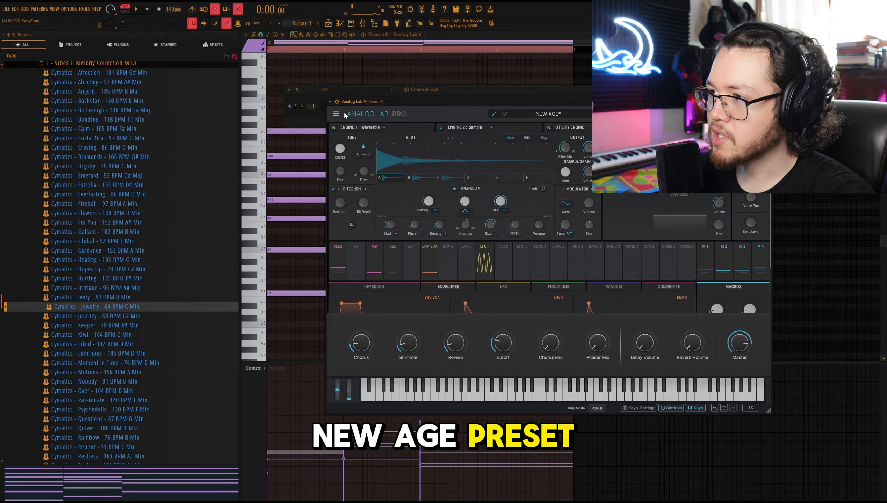
Step: Bring up the Pigments synth with its Welcome preset and move its window clear for editing
left_click(519, 116)
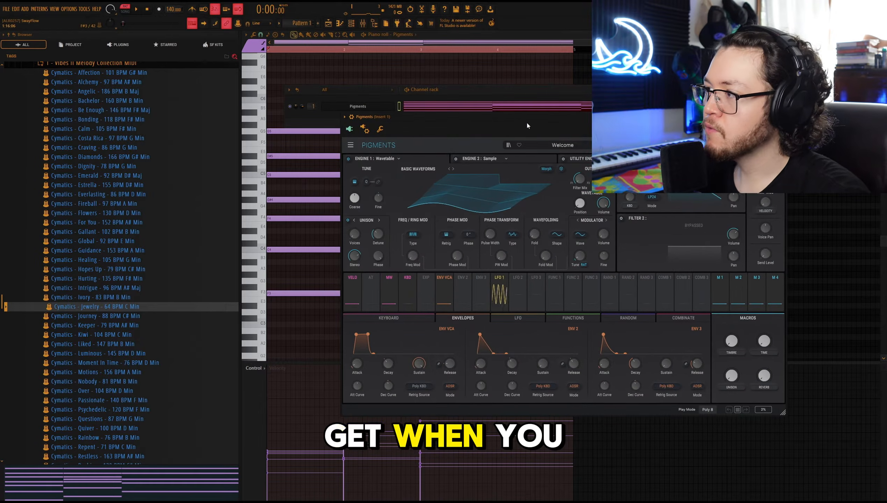
left_click_drag(527, 125, 457, 82)
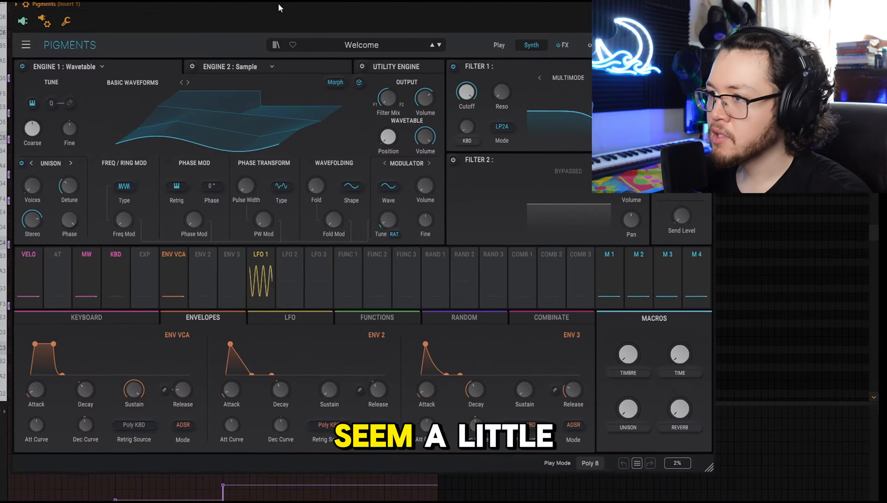
mouse_move(278, 4)
left_mouse_down()
mouse_move(271, 1)
mouse_move(282, 0)
left_mouse_up()
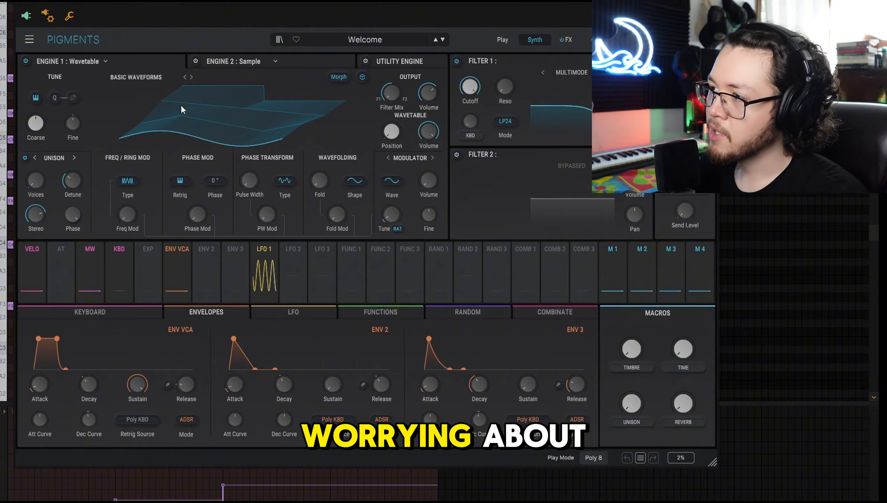
Step: Set the Engine 1 type to Harmonic
left_click(271, 63)
left_click(106, 64)
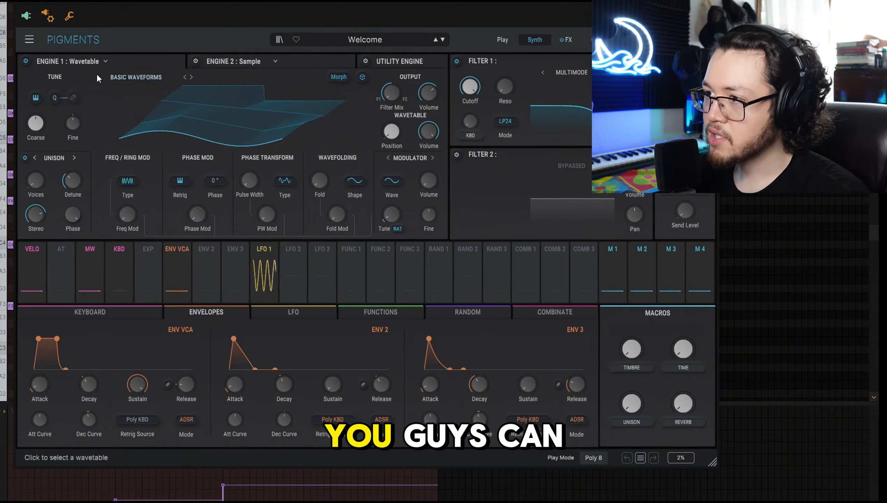
left_click(93, 62)
left_click(93, 62)
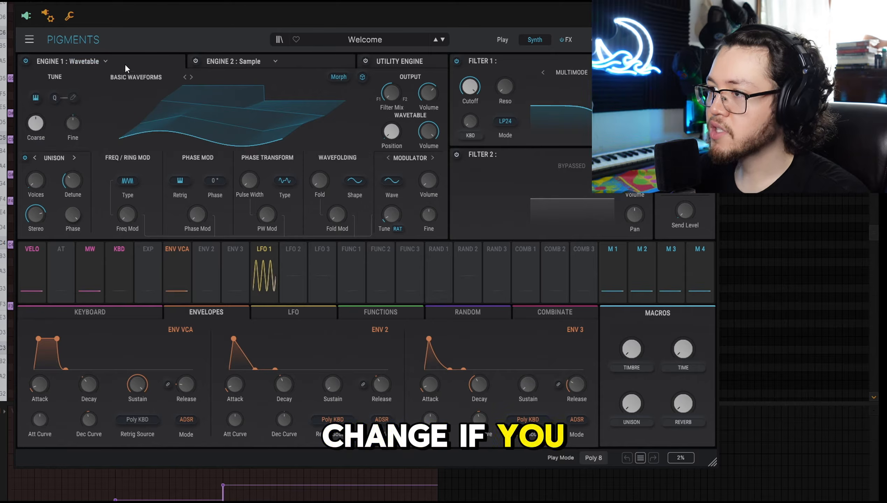
left_click(82, 62)
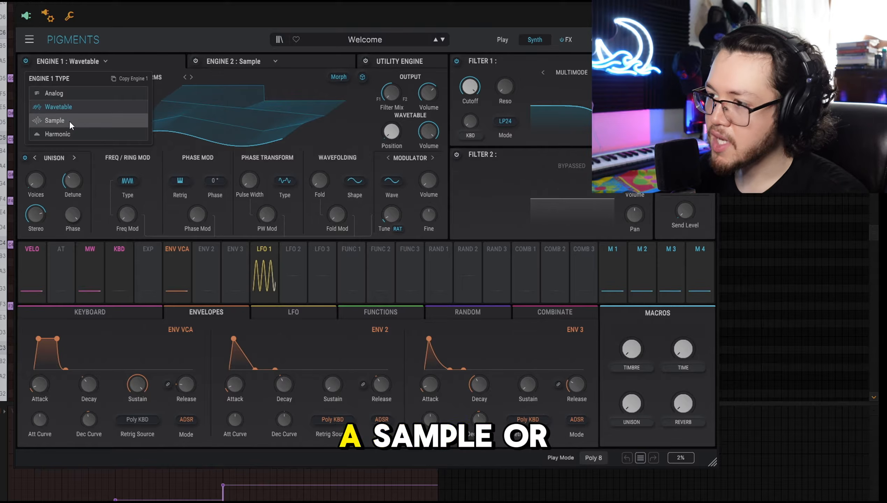
left_click(73, 133)
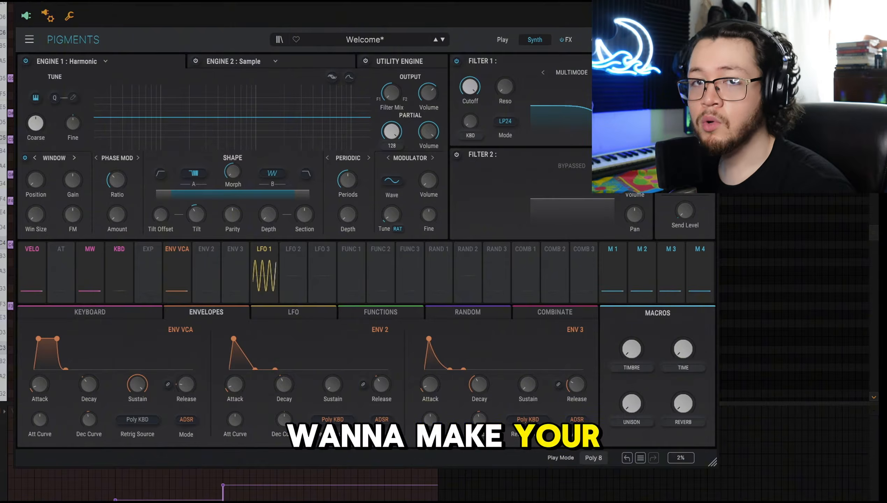
Step: Change the Engine 1 type to Sample and switch on Engine 2
left_click(105, 61)
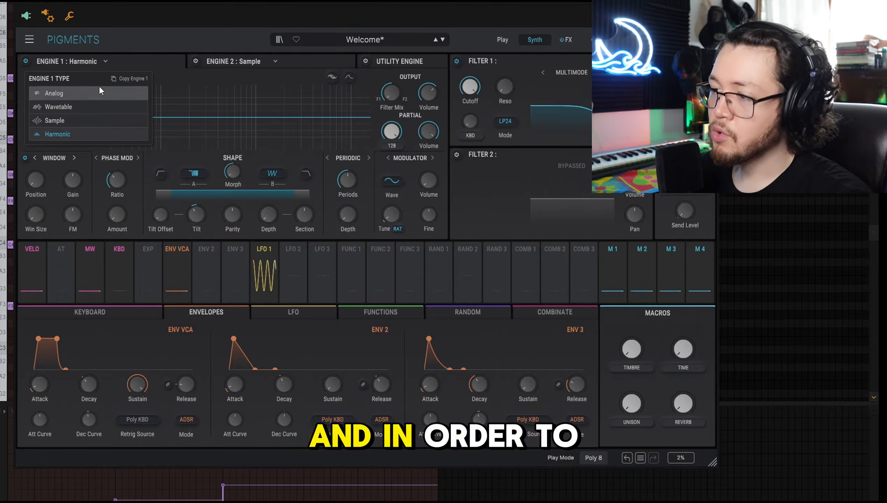
left_click(67, 120)
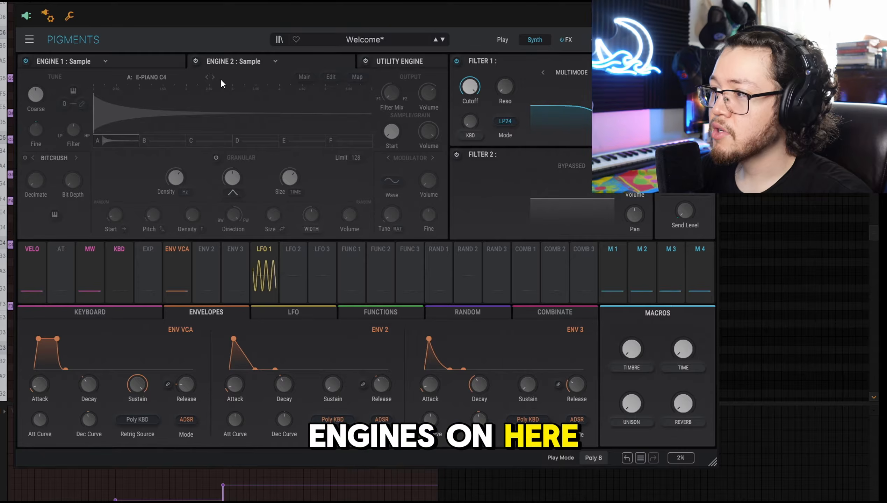
left_click(196, 61)
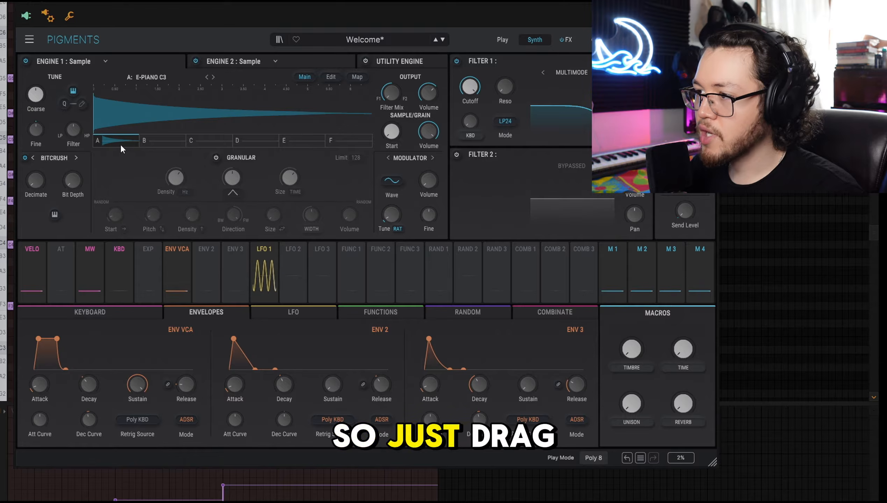
Step: Look through Engine 1's other sample slots and return to slot A
left_click(164, 141)
left_click(250, 141)
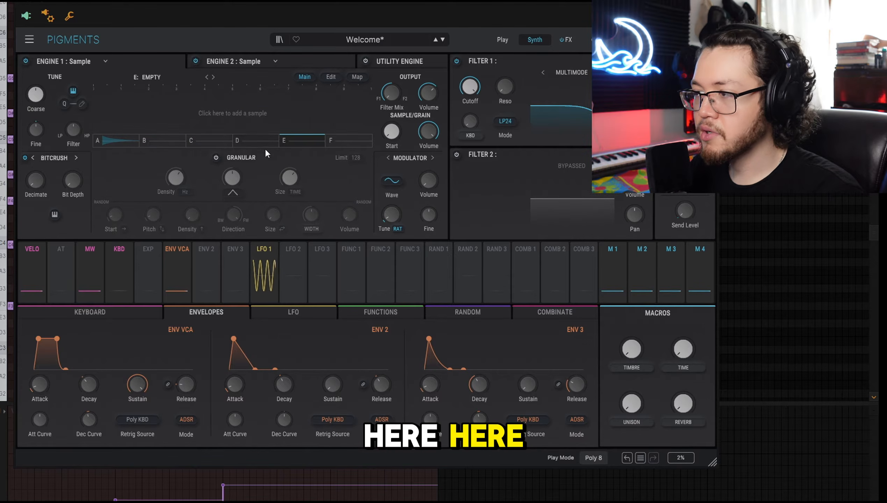
left_click(133, 138)
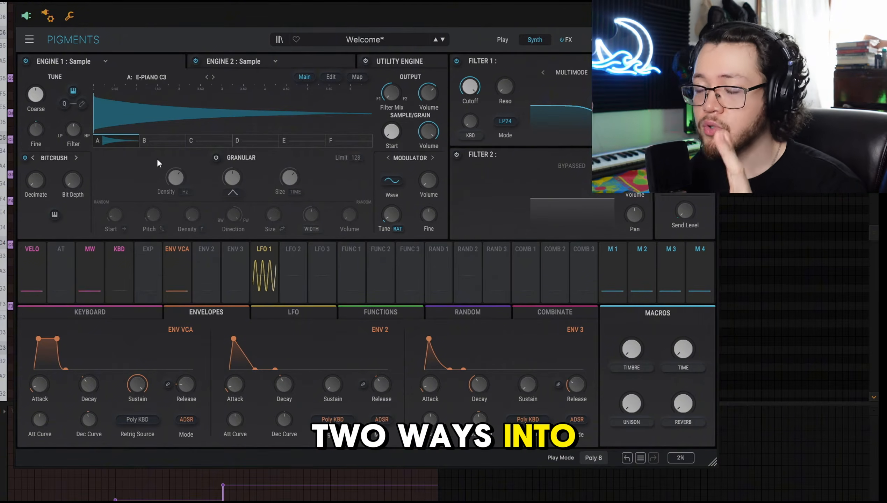
Step: Load the Grand Piano one-shot into sample slot B of Engine 1
left_click(152, 140)
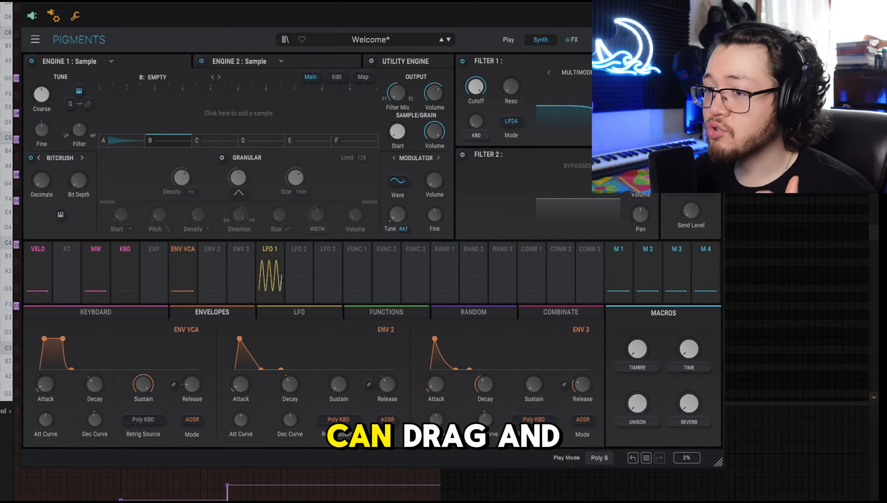
left_click_drag(115, 83, 266, 102)
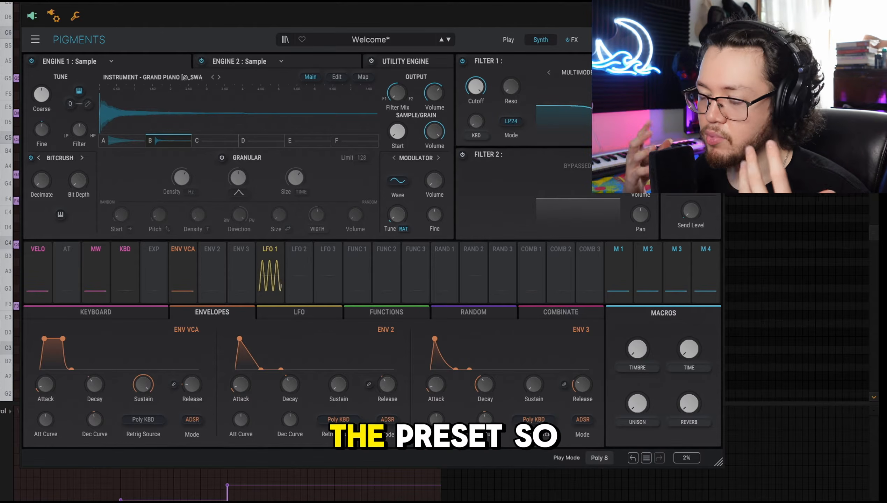
left_click_drag(2, 106, 136, 100)
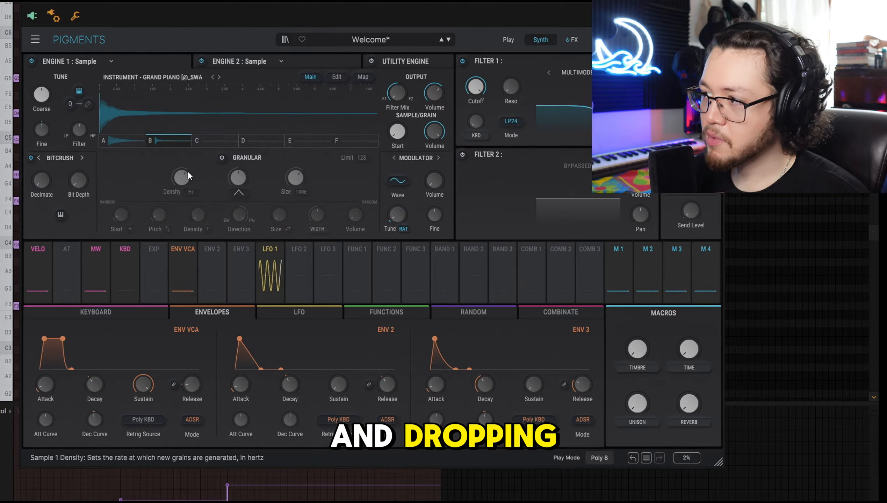
Step: Examine the sample browser's file import option and the Engine 1 type choices, and close the browser
left_click(157, 76)
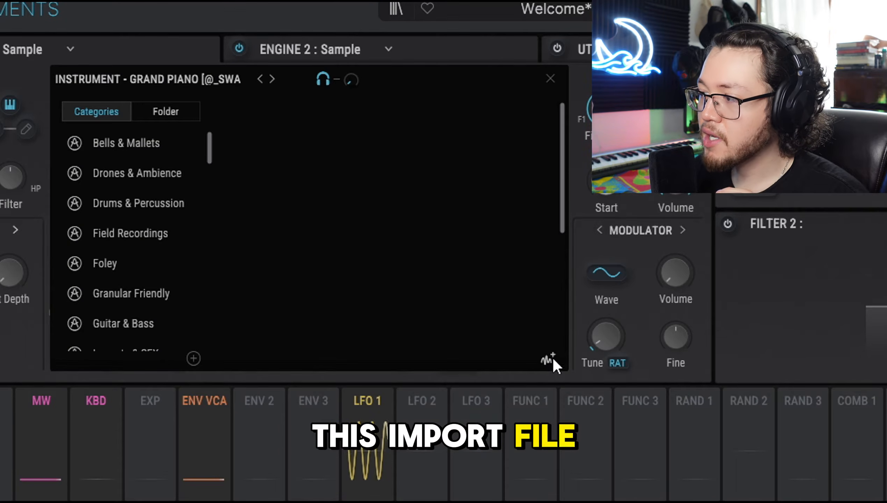
left_click(549, 362)
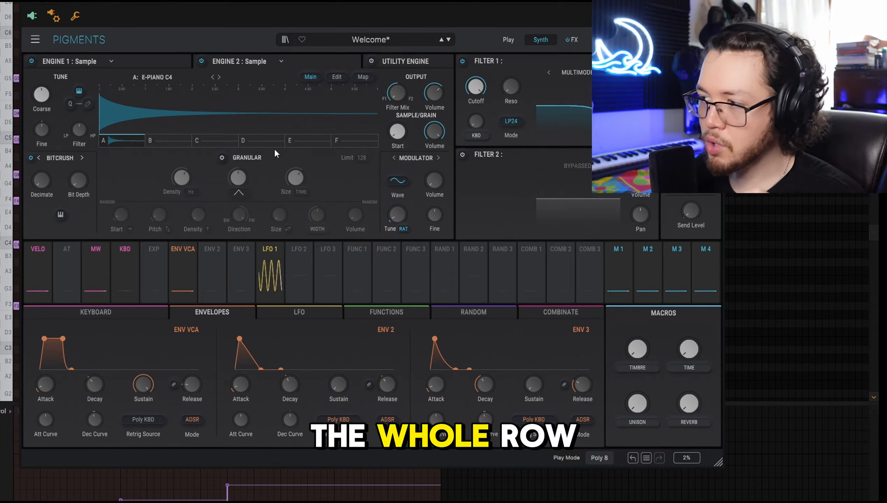
left_click(169, 81)
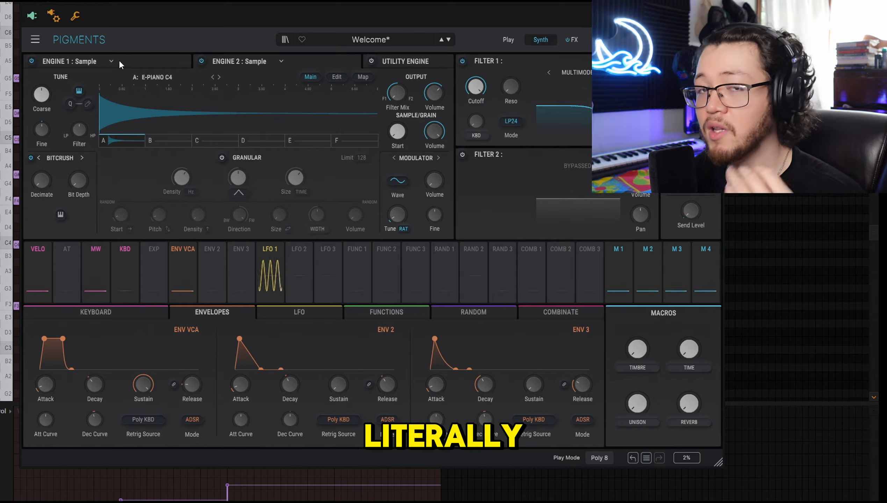
left_click(97, 59)
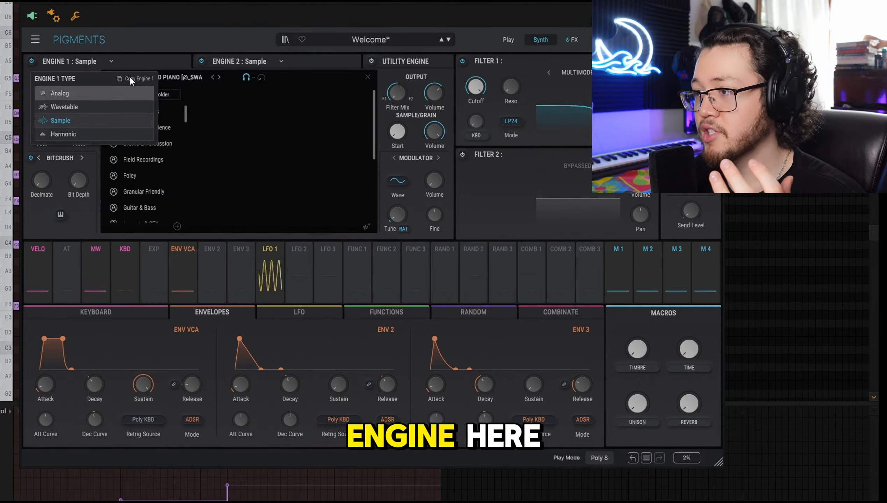
left_click(367, 77)
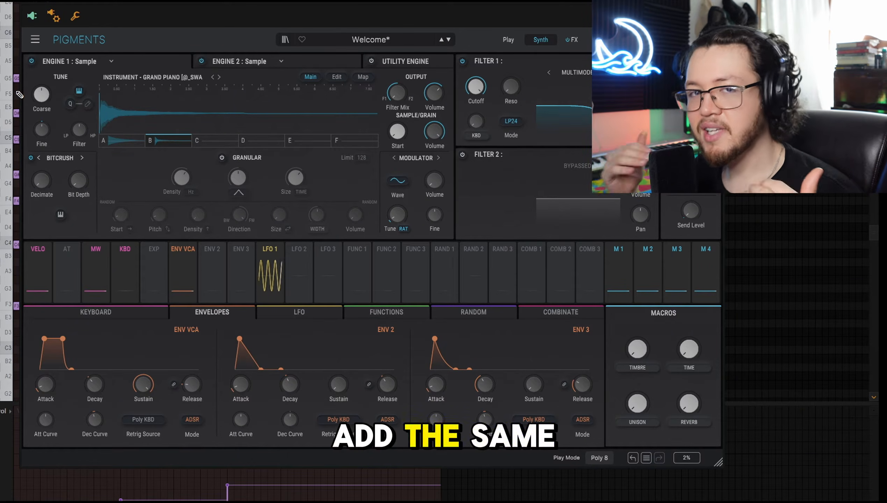
Step: Start importing a sample file for the Grand Piano slot and open the pigment one shots folder
left_click(169, 77)
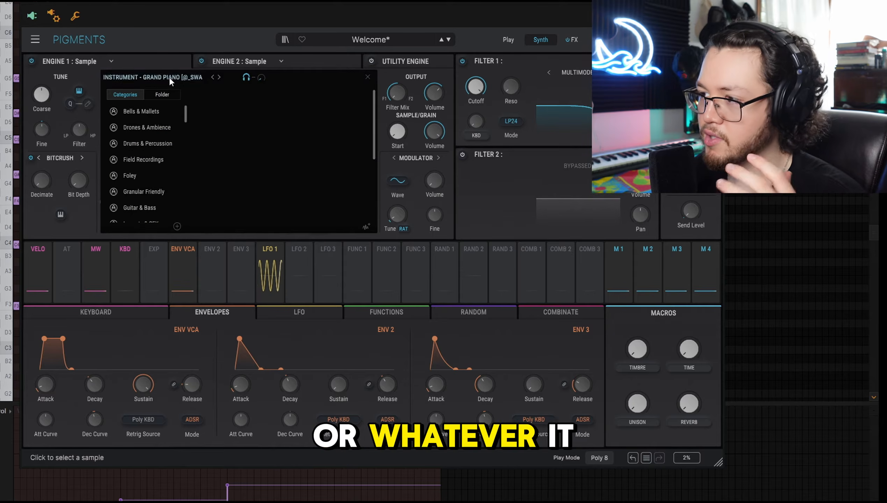
left_click(169, 77)
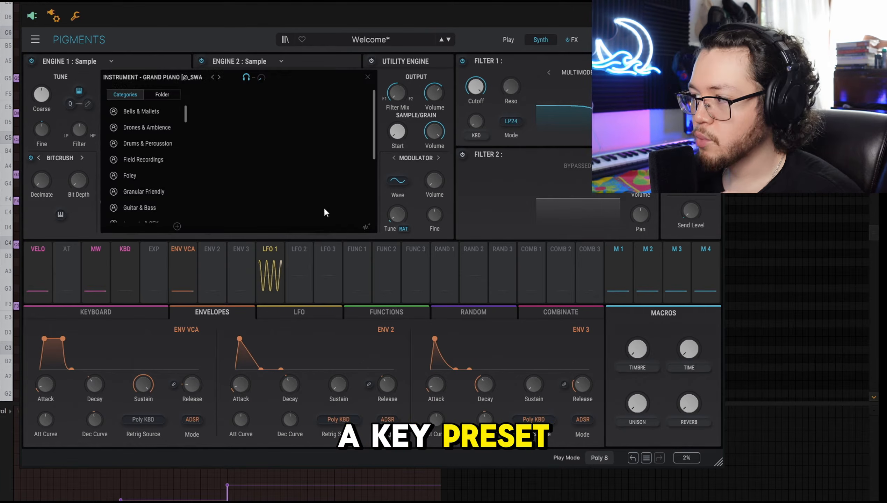
left_click(367, 229)
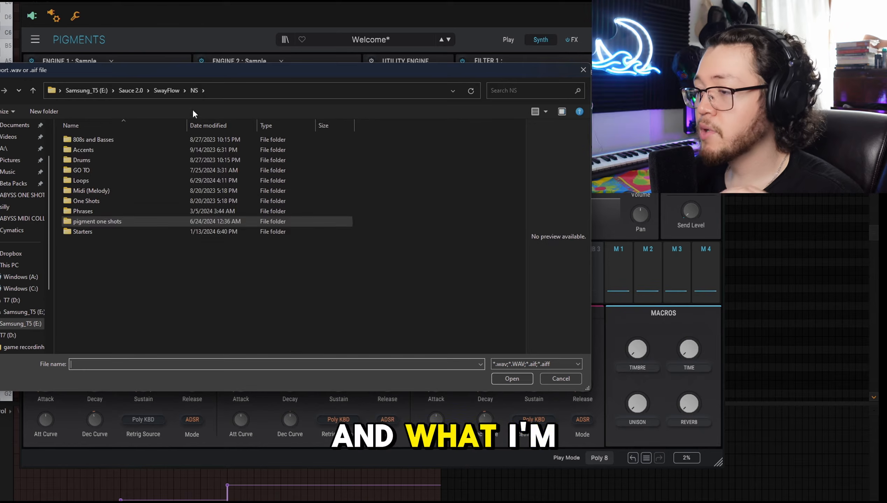
left_click(118, 255)
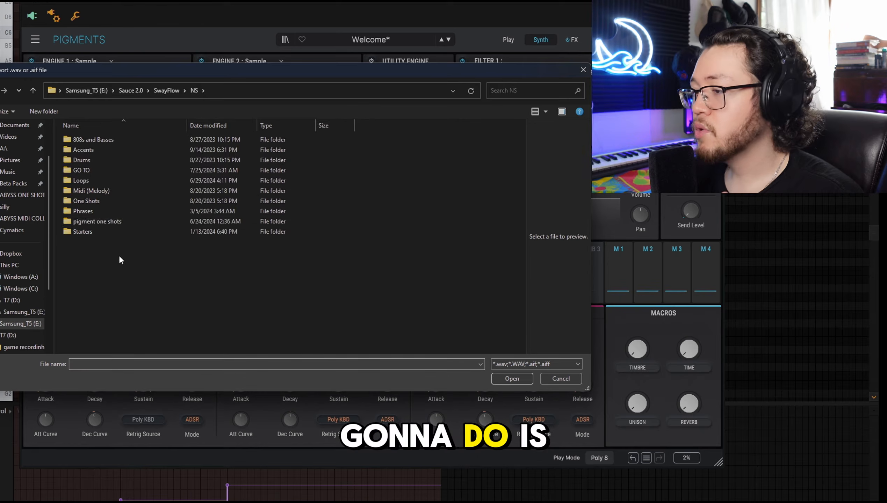
double_click(113, 223)
Step: Create a folder named Lucid inside pigment one shots, open it, and cancel the import without choosing a file
right_click(112, 223)
mouse_move(159, 250)
left_click(210, 251)
type("Lu")
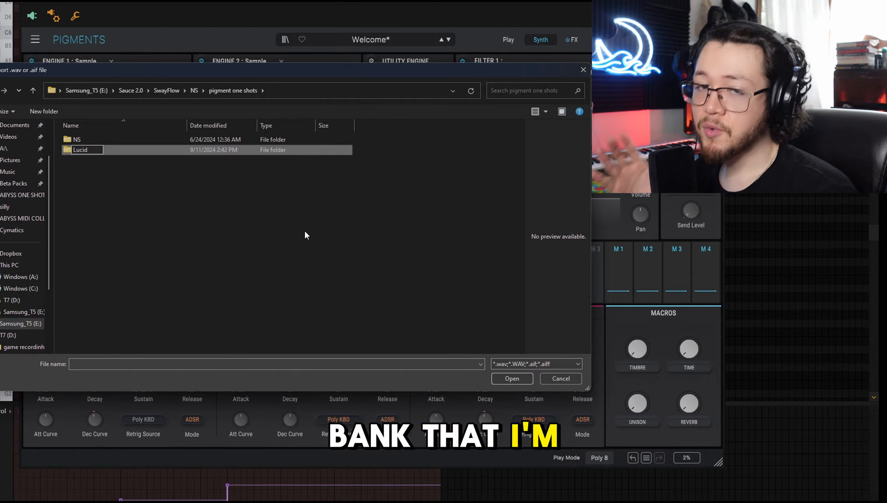
type("cid")
left_click(304, 235)
double_click(136, 152)
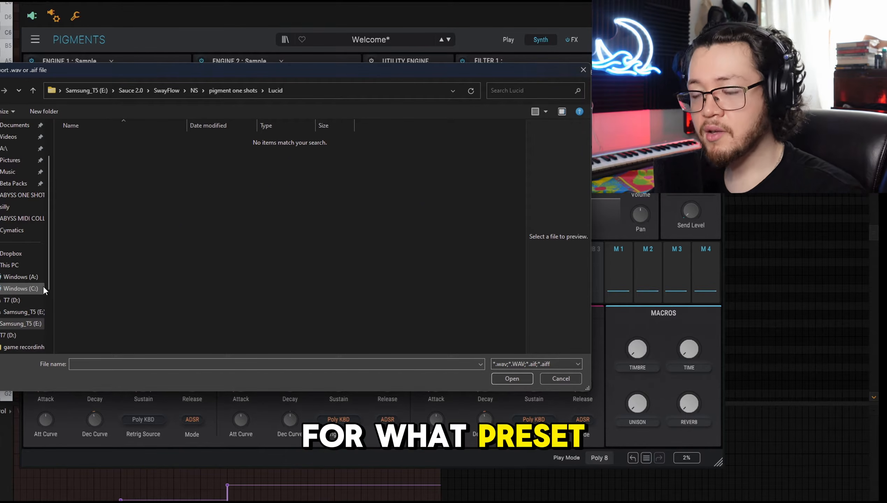
left_click_drag(268, 63, 325, 225)
key("Escape")
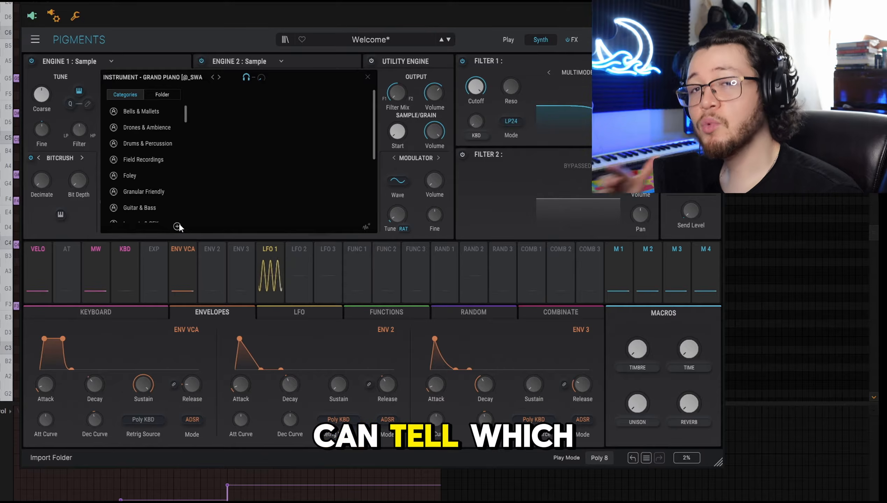
left_click(177, 226)
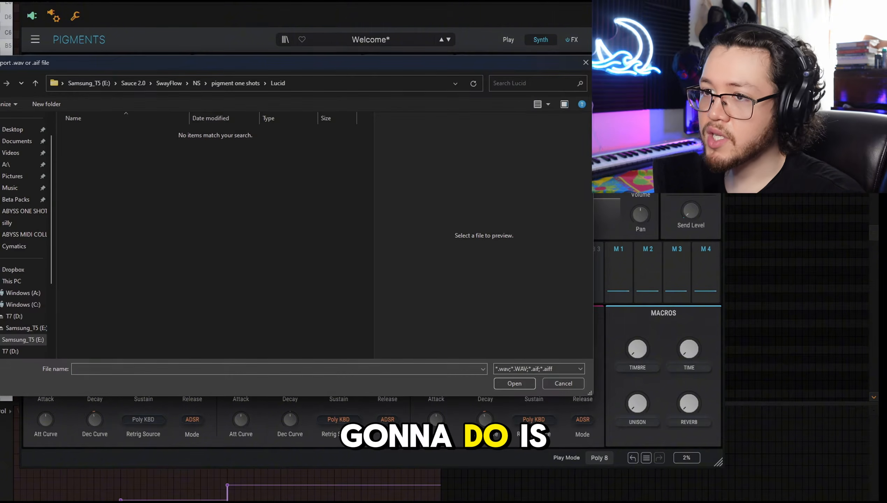
key("Escape")
Step: Switch to File Explorer and copy the BELL - Den, BELL - Kare and BELL - Tien samples from the ABYSS ONE SHOT COLLECTION folder
key("alt+Tab")
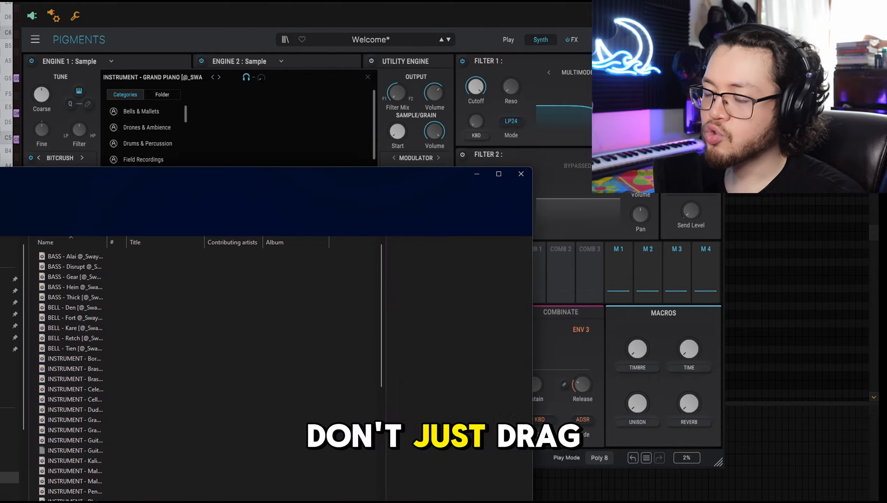
left_click_drag(225, 176, 236, 90)
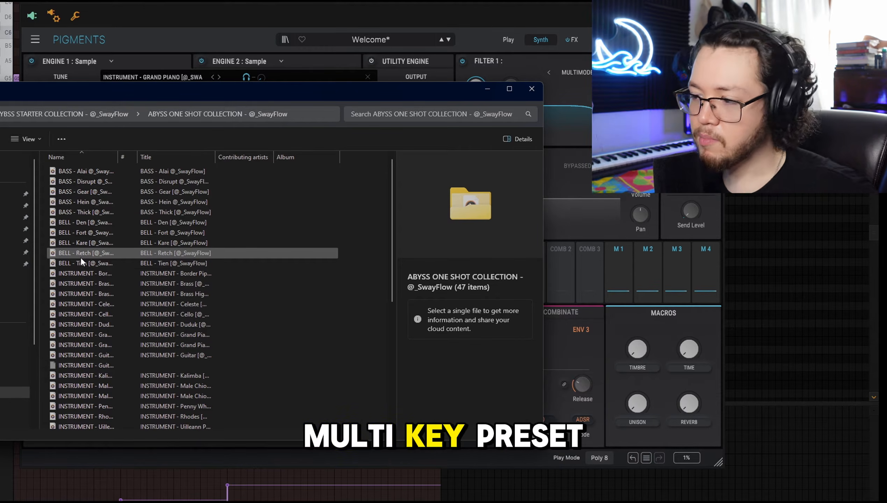
left_click(112, 245)
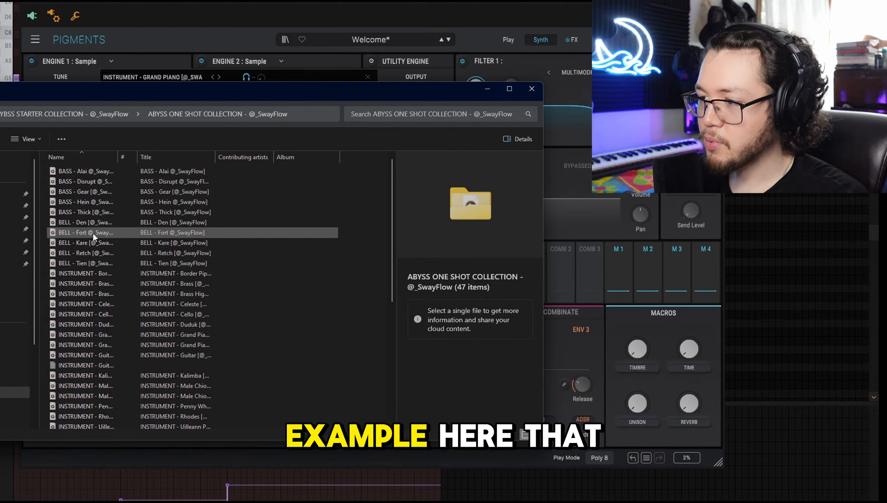
left_click(91, 222, "ctrl")
left_click(99, 265, "ctrl")
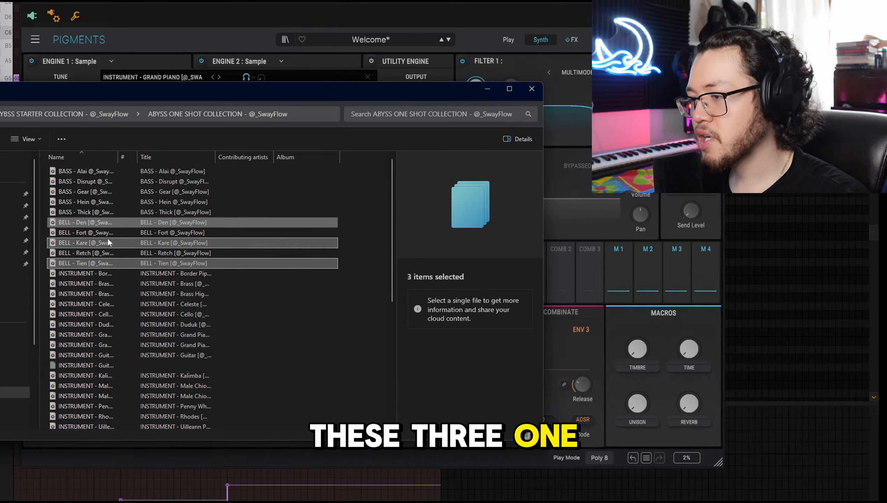
right_click(90, 225)
left_click(163, 203)
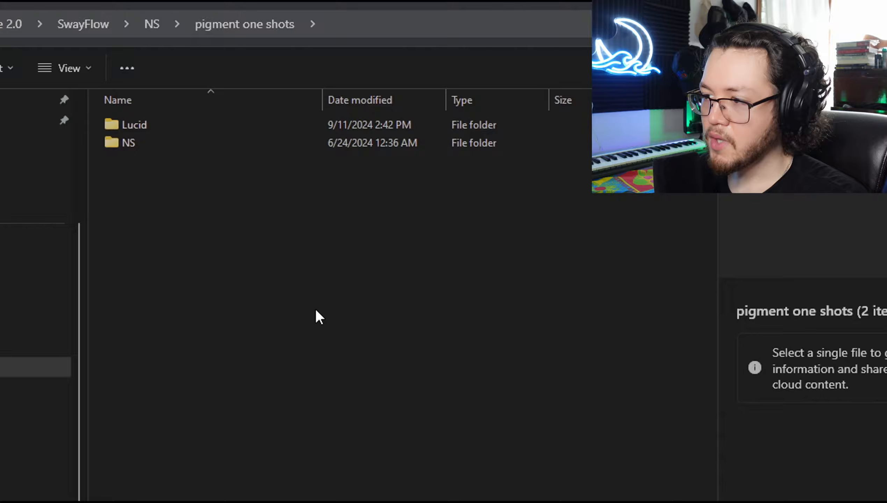
Step: Paste the three copied bell samples into the Lucid folder under pigment one shots
double_click(162, 132)
right_click(237, 220)
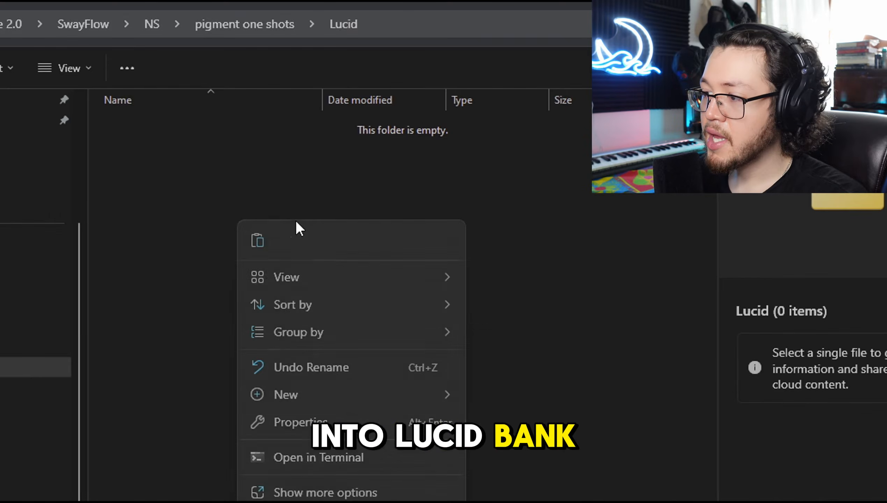
left_click(262, 242)
left_click(206, 278)
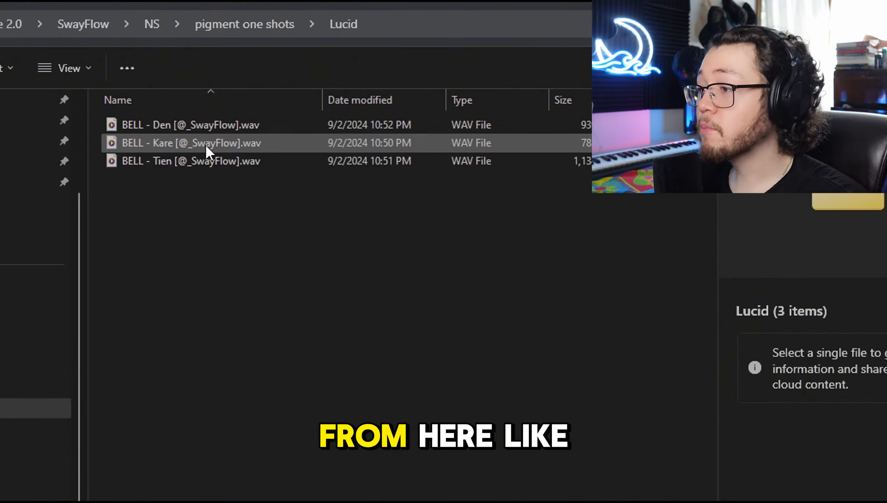
Step: Rename the BELL - Den sample in the Lucid folder as 001
left_click(209, 129)
right_click(209, 125)
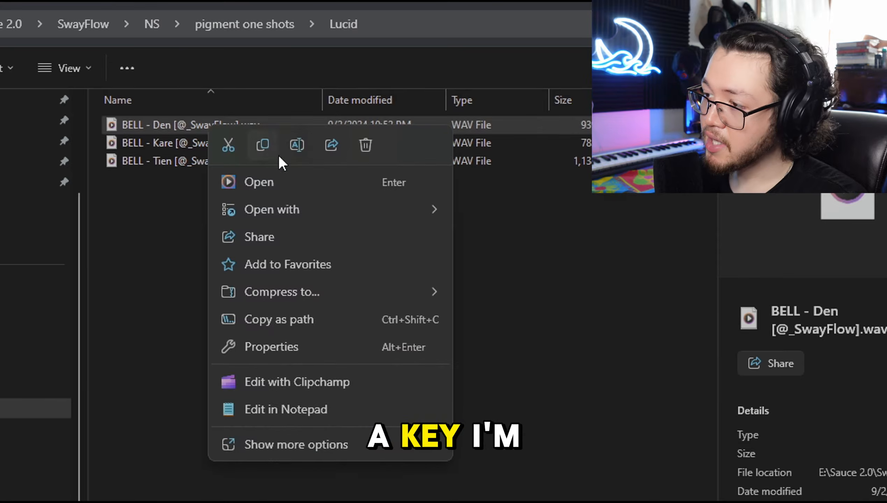
left_click(297, 145)
type("key")
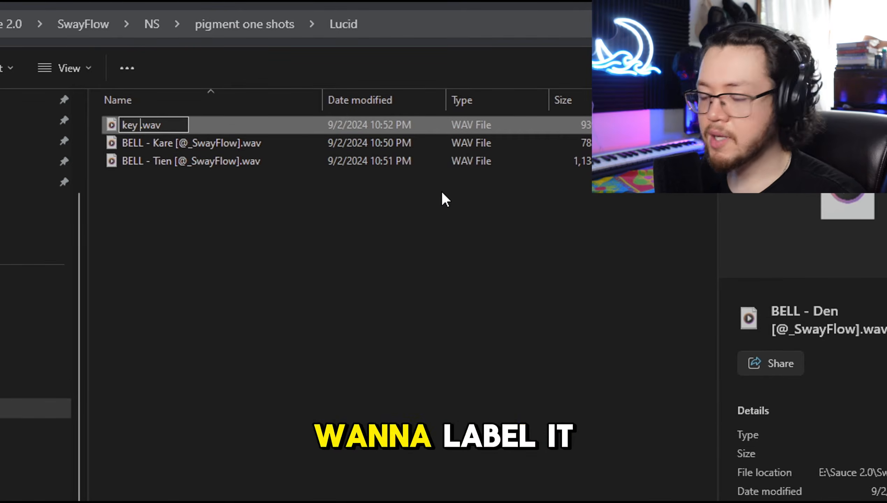
key("BackSpace")
key("BackSpace")
key("BackSpace")
key("BackSpace")
type("00")
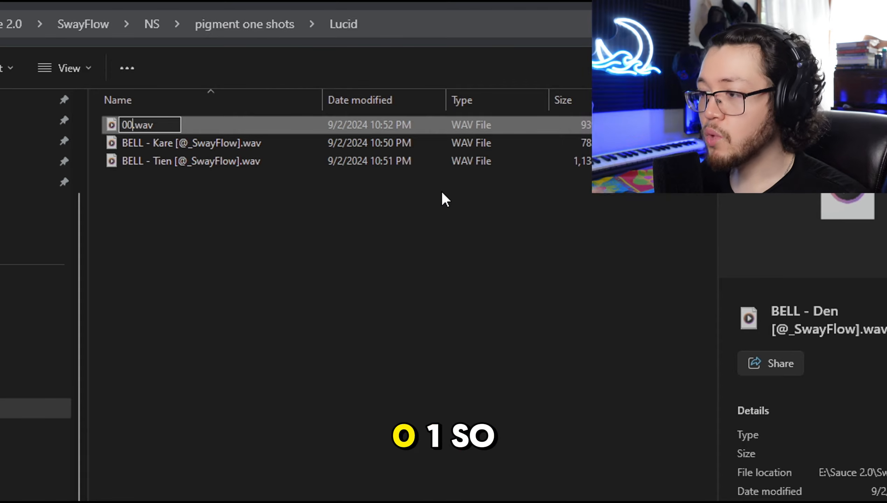
type("1")
Step: Rename the BELL - Kare sample in the Lucid folder as 001(2)
left_click(164, 149)
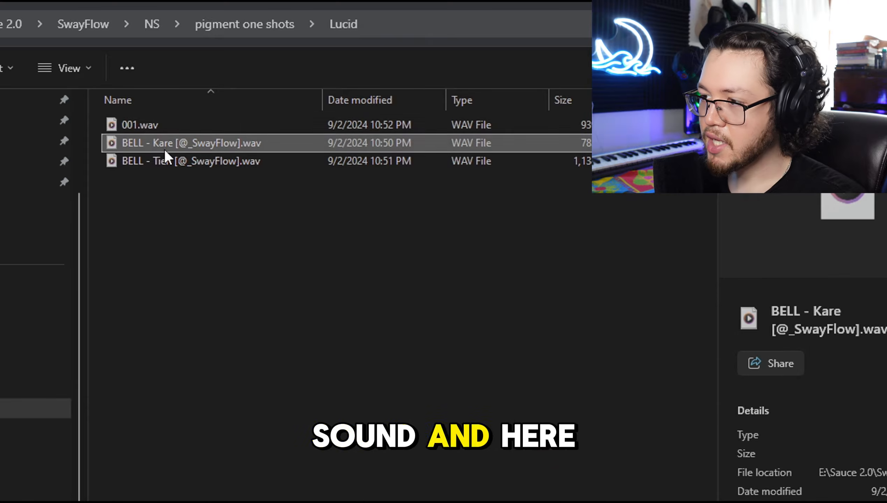
right_click(165, 150)
left_click(245, 169)
type("00")
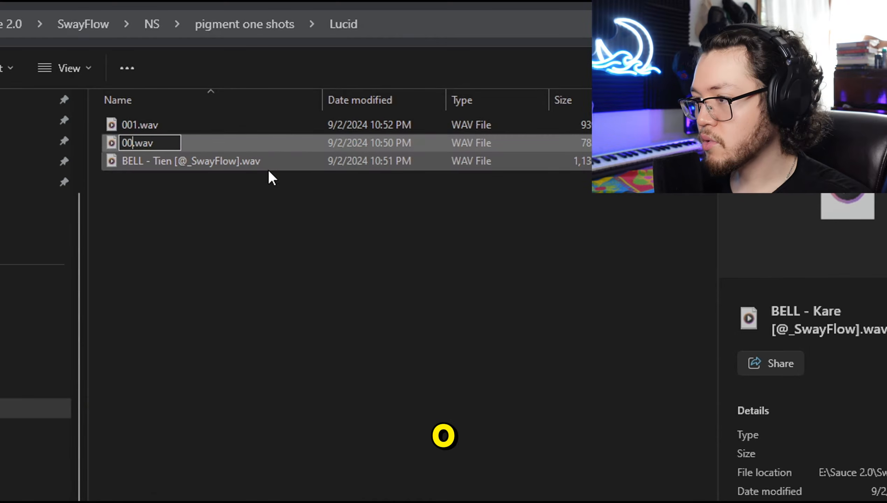
type("1(2")
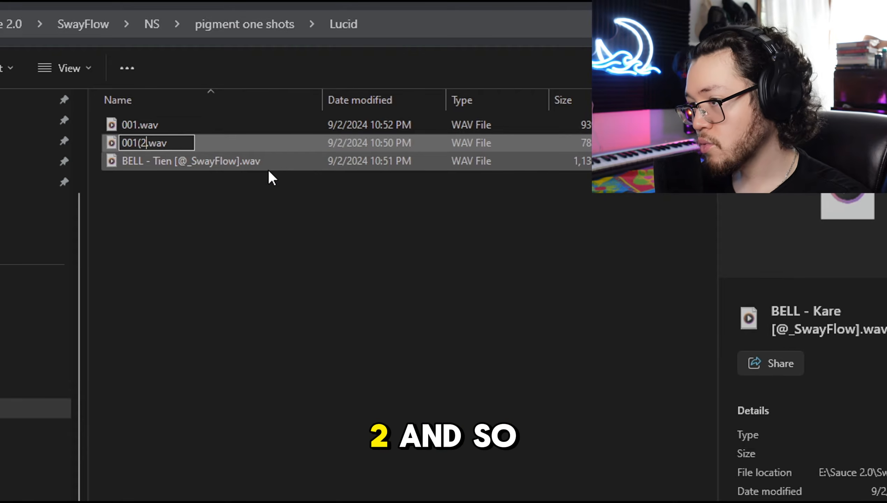
type(")")
key("Return")
Step: Rename the BELL - Tien sample in the Lucid folder as 001(3)
left_click(187, 160)
right_click(201, 163)
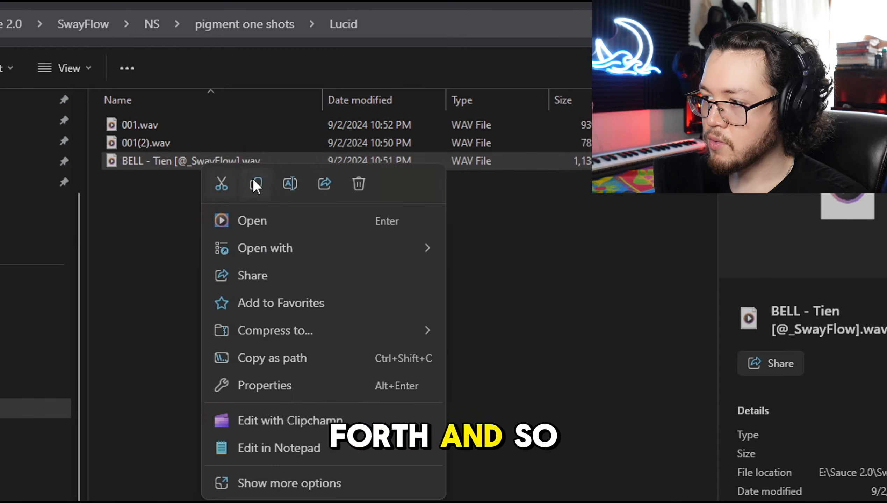
left_click(284, 187)
type("001 (")
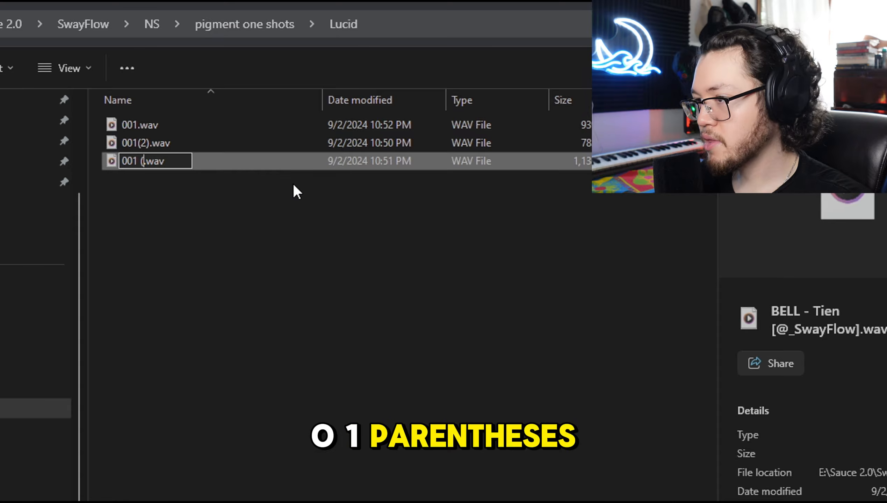
key("BackSpace")
key("BackSpace")
type("(")
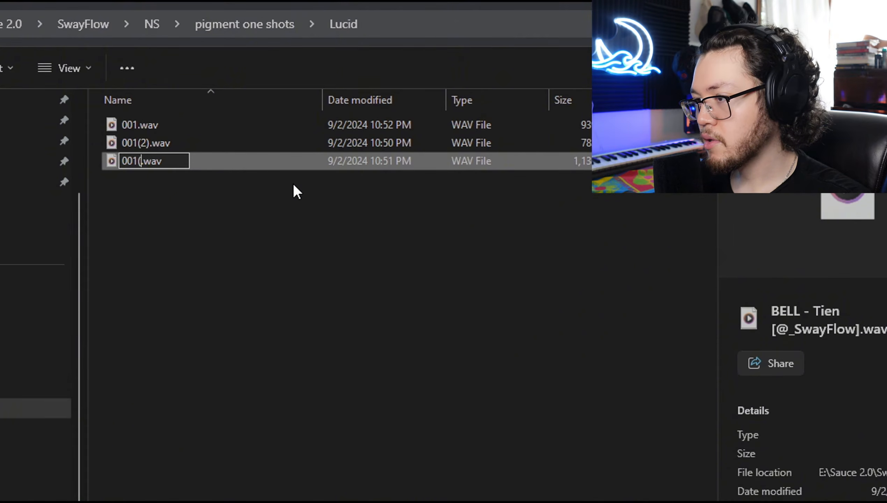
type("3)")
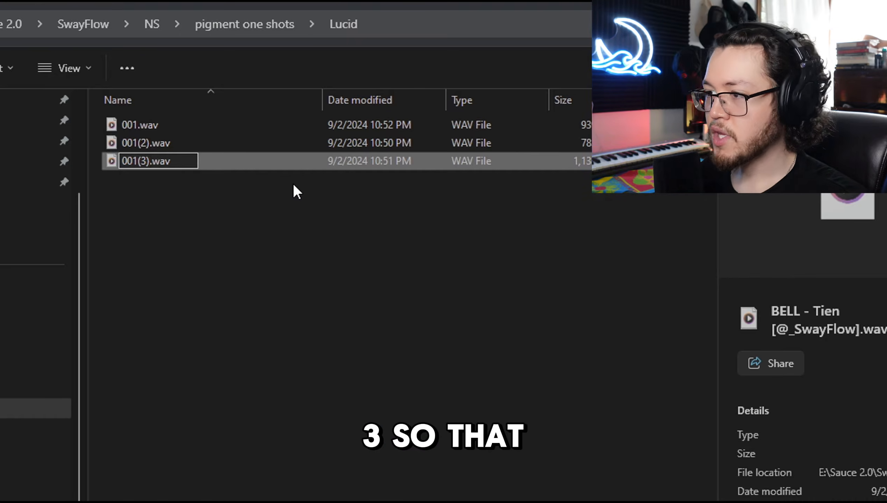
key("Return")
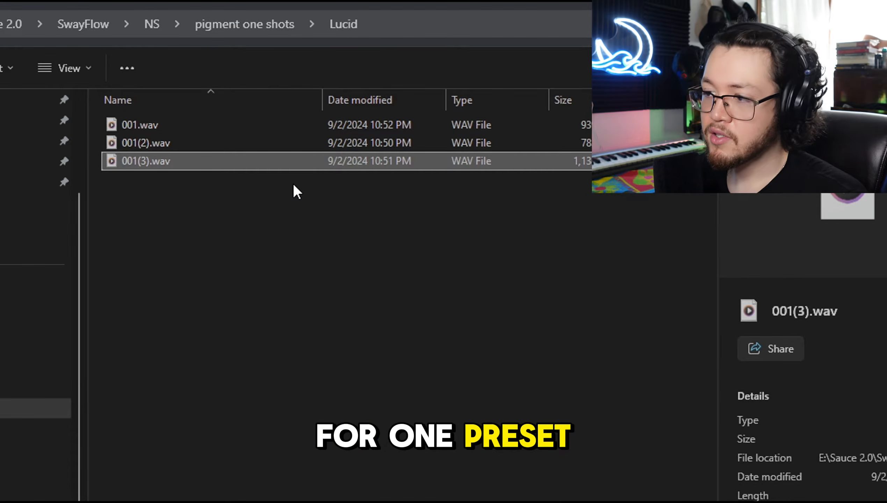
Step: Switch to Pigments and import 001.wav from the Lucid folder as the sample for Engine 1's slot B
left_click_drag(159, 212, 158, 121)
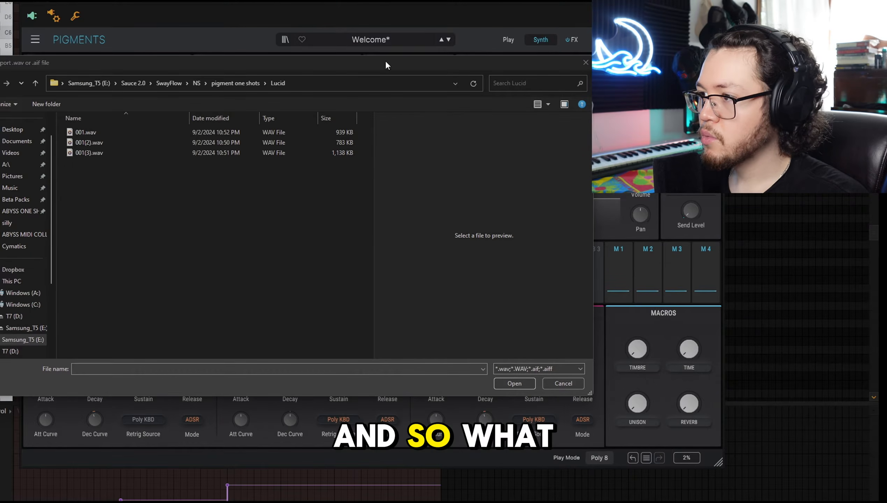
left_click(88, 134)
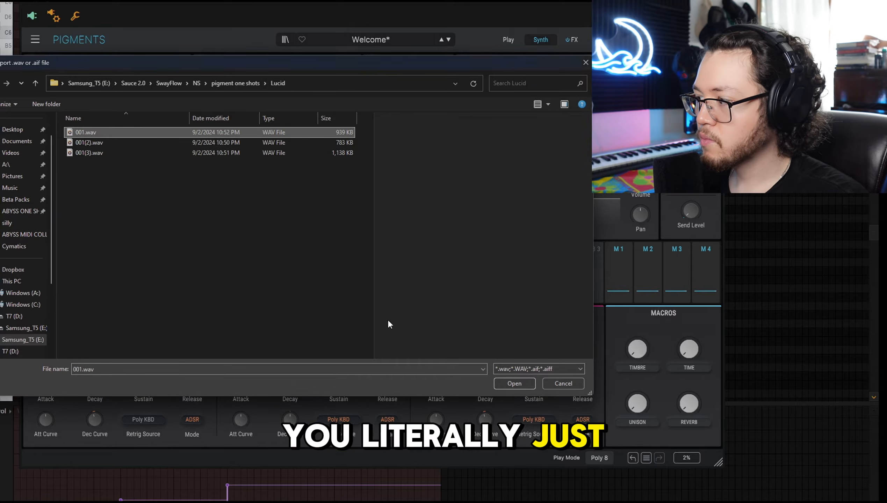
left_click(508, 384)
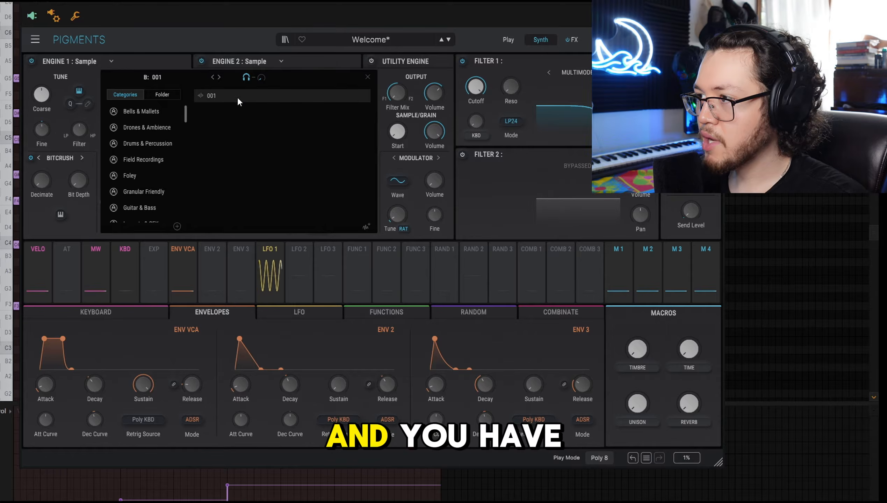
double_click(237, 99)
Step: Open the sample browser for slot A and look through its categories and the list of Imported samples
left_click(153, 77)
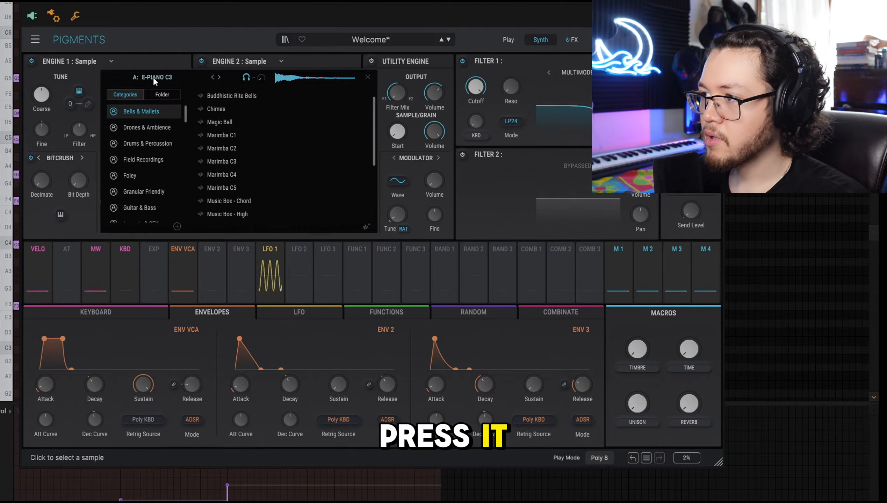
scroll(175, 178, "down", 3)
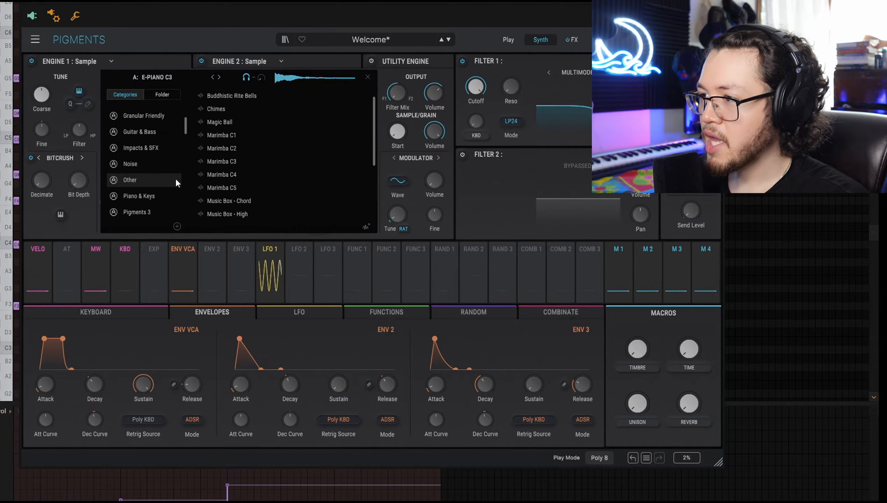
scroll(169, 174, "up", 3)
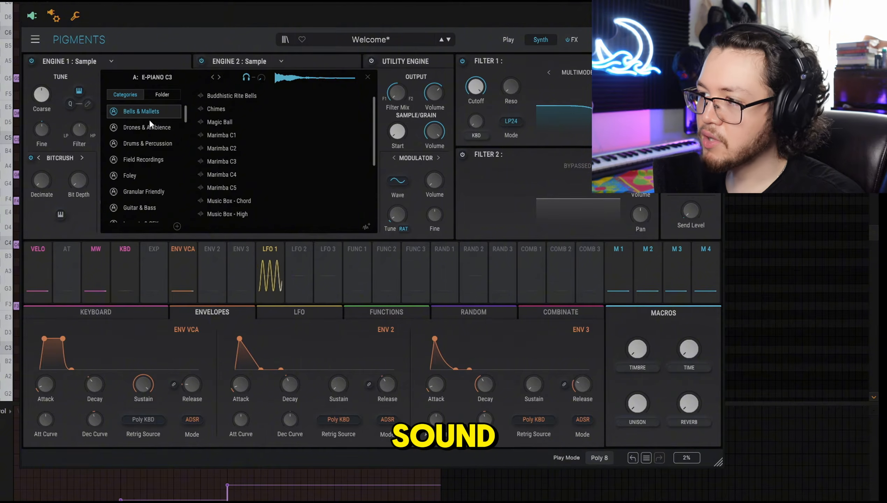
scroll(146, 141, "down", 8)
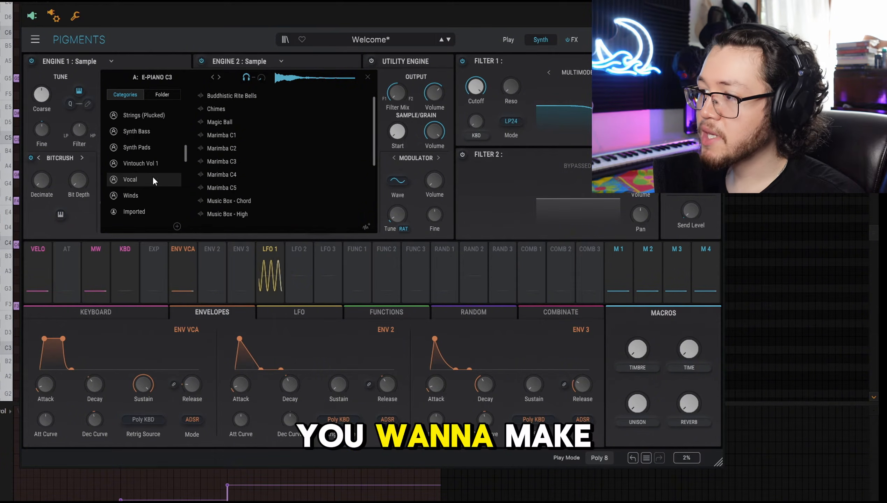
scroll(152, 175, "down", 3)
left_click(146, 160)
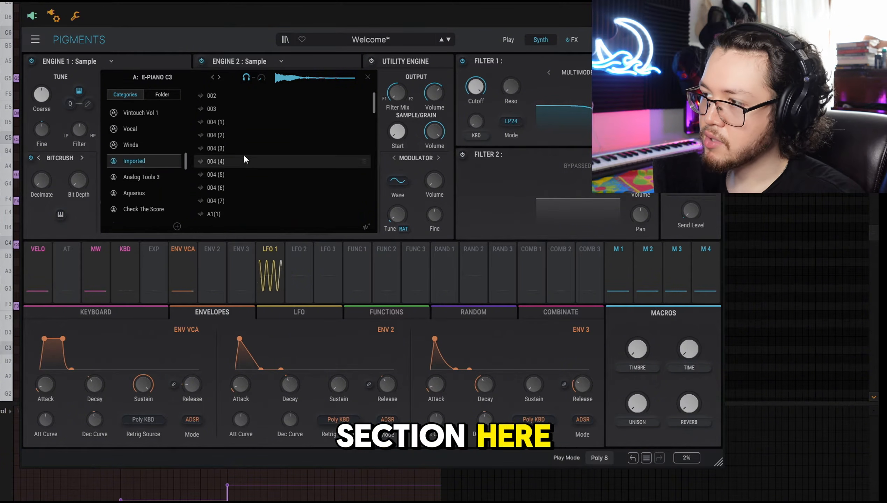
scroll(248, 157, "down", 5)
scroll(252, 158, "up", 3)
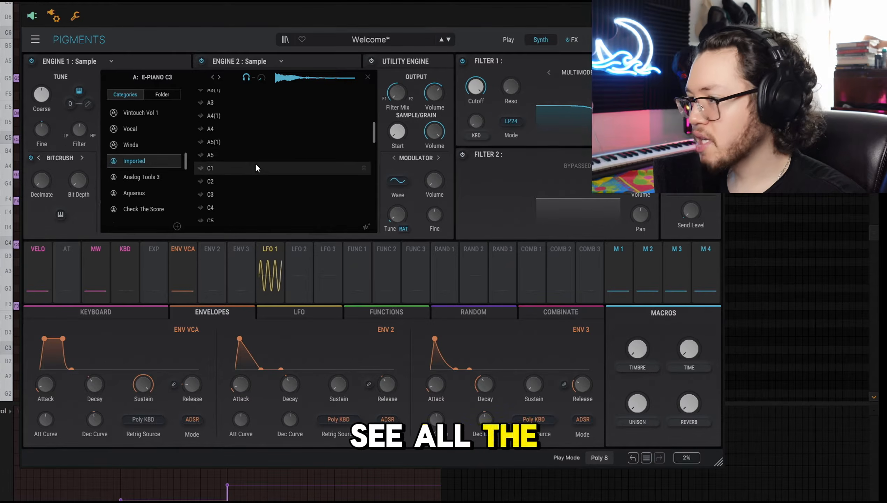
scroll(232, 162, "down", 6)
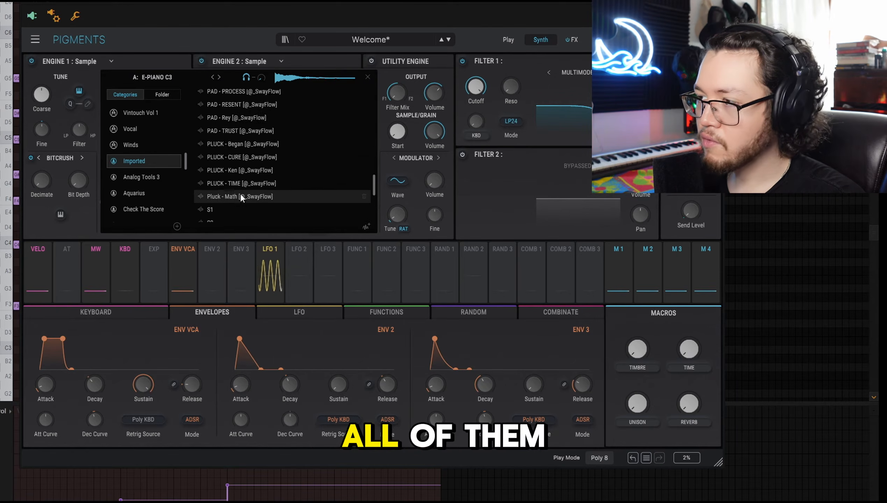
Step: Import the whole Lucid folder from pigment one shots into the sample browser
left_click(156, 97)
left_click(178, 226)
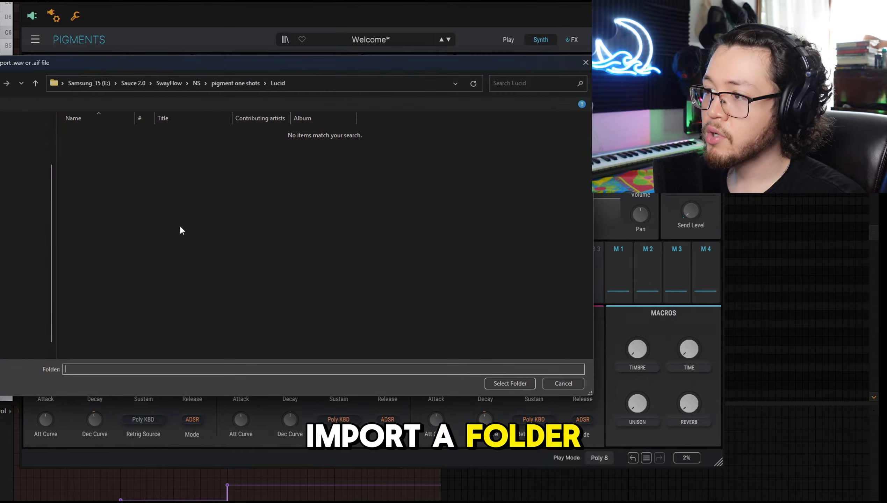
left_click(236, 84)
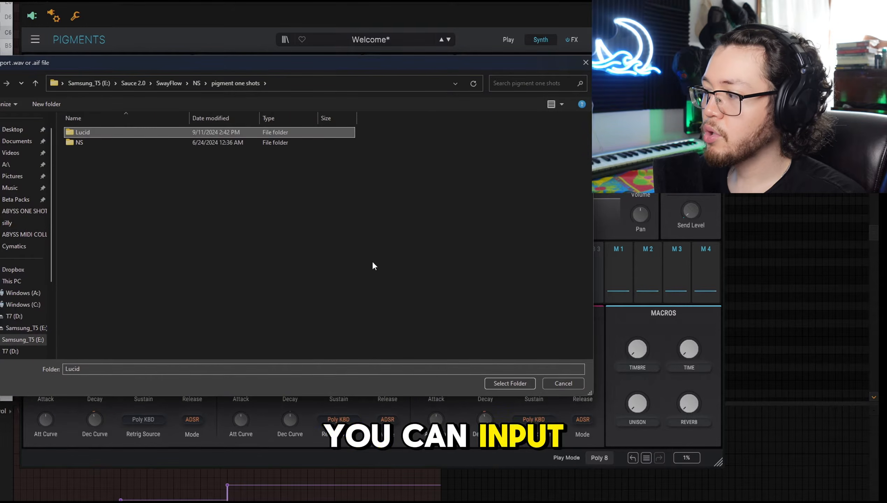
left_click(500, 386)
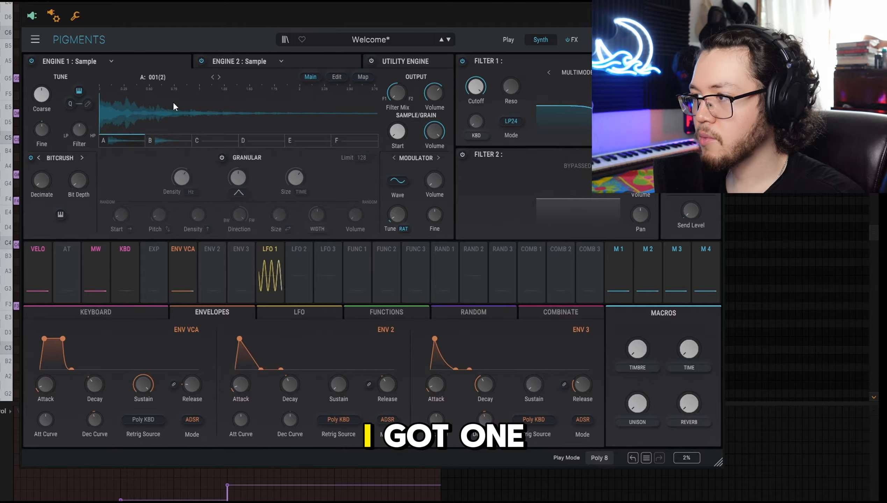
Step: Load a sample into Engine 1's empty slot C, and reselect slot A
left_click(204, 138)
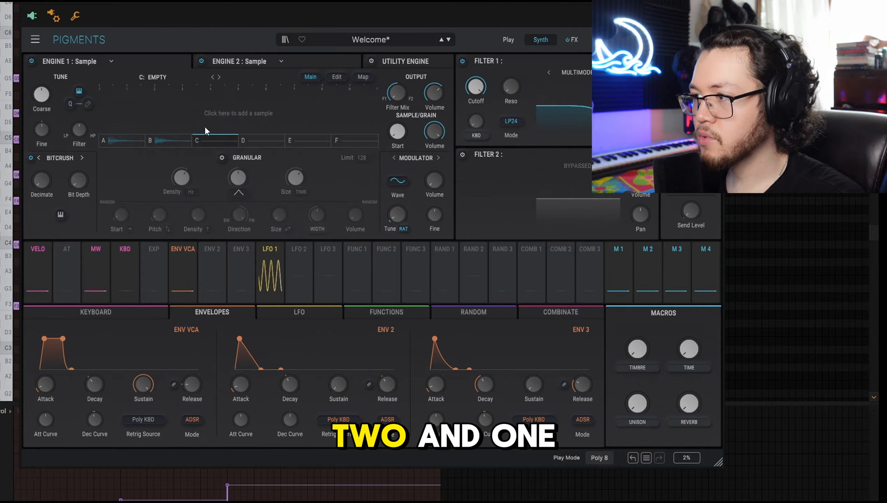
left_click(211, 125)
left_click(227, 109)
left_click(132, 141)
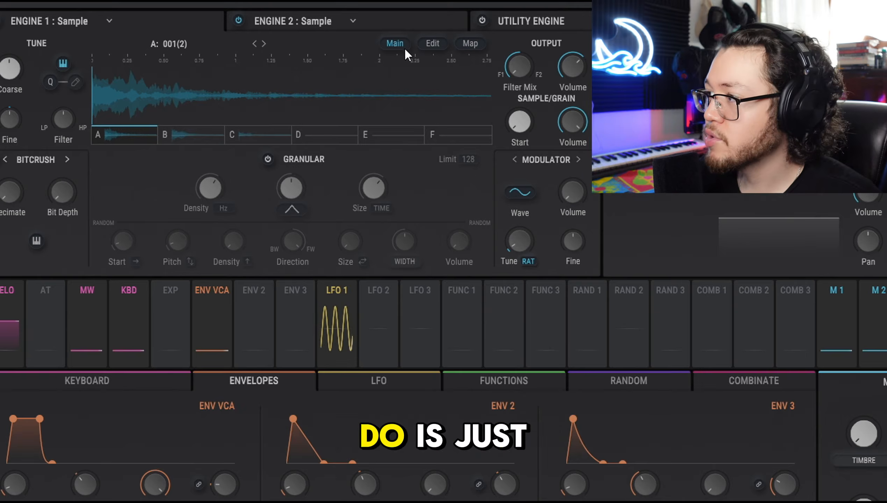
Step: Try the Round Robin sample map mode for Engine 1, and set the mode to Random
left_click(471, 47)
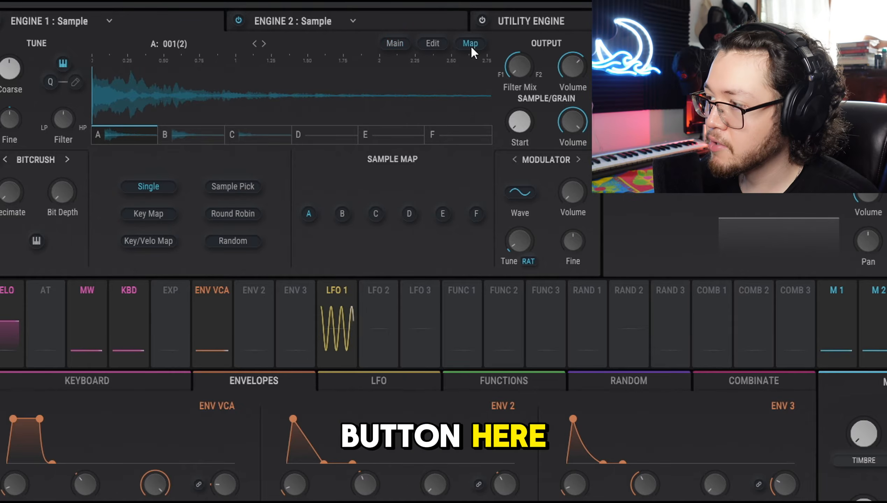
left_click(233, 246)
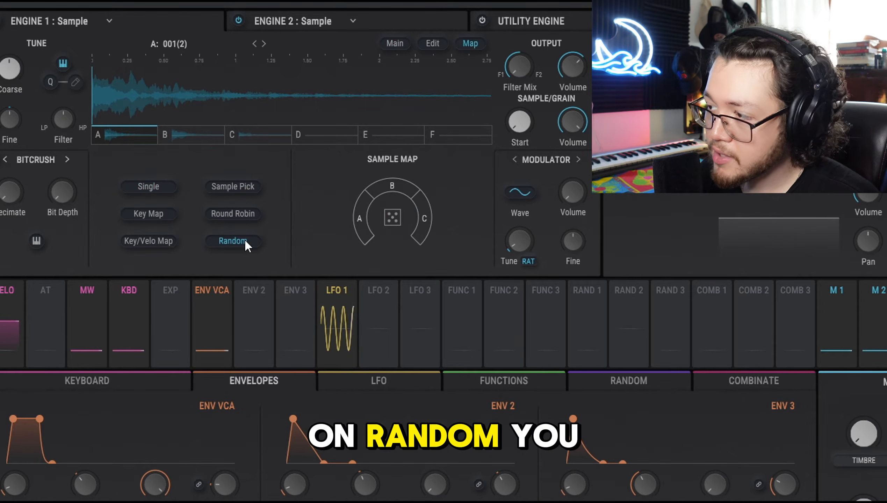
left_click(242, 216)
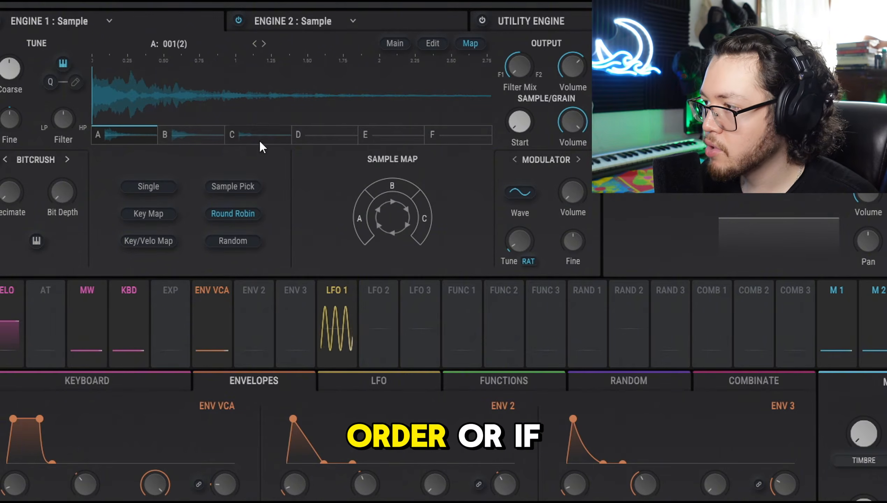
left_click(236, 241)
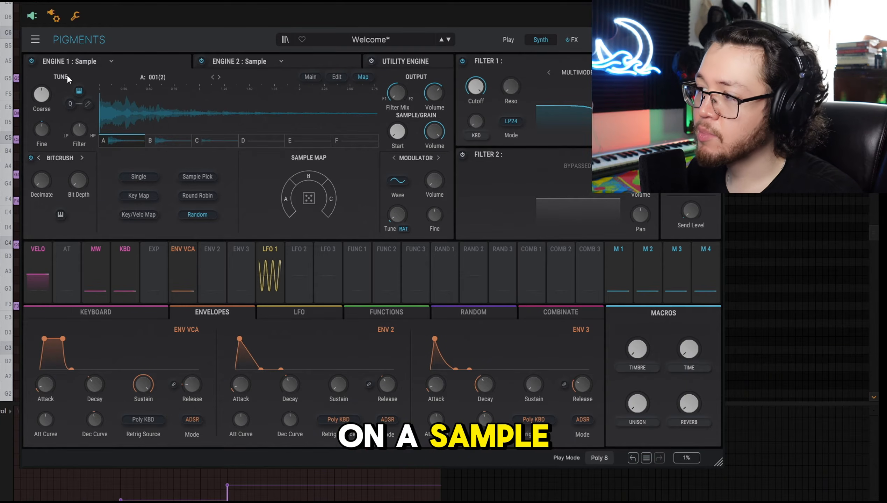
Step: Change Engine 2 from Sample to Wavetable and start playback of the MIDI pattern
left_click(253, 62)
left_click(248, 107)
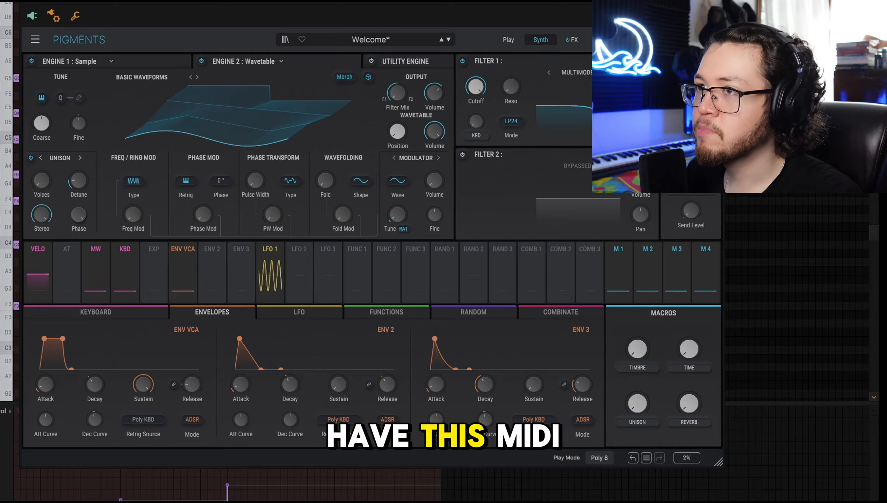
key("space")
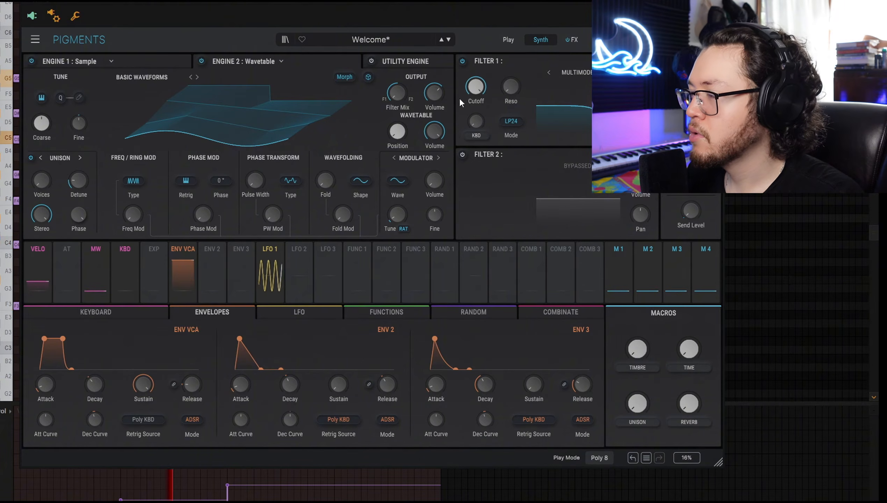
Step: Lower Engine 2's wavetable volume to -70.0 dB, raise it partway during playback, and return to Engine 1
left_click_drag(434, 131, 435, 162)
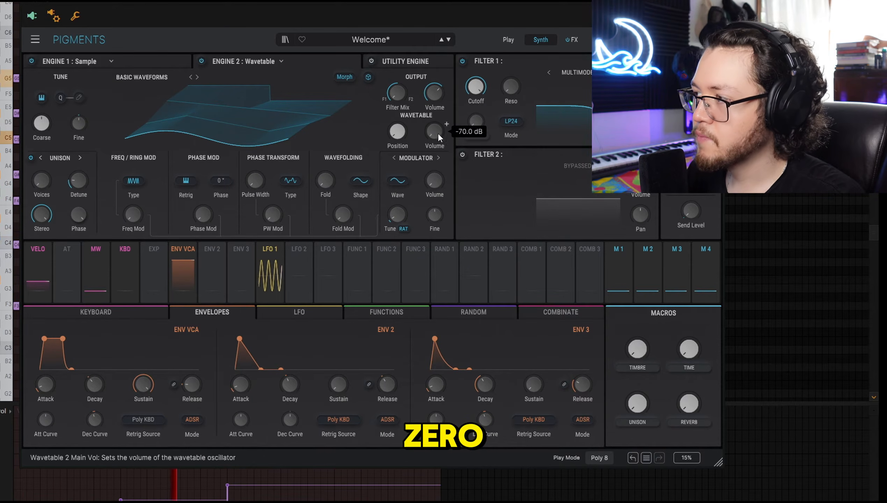
left_click_drag(438, 133, 437, 120)
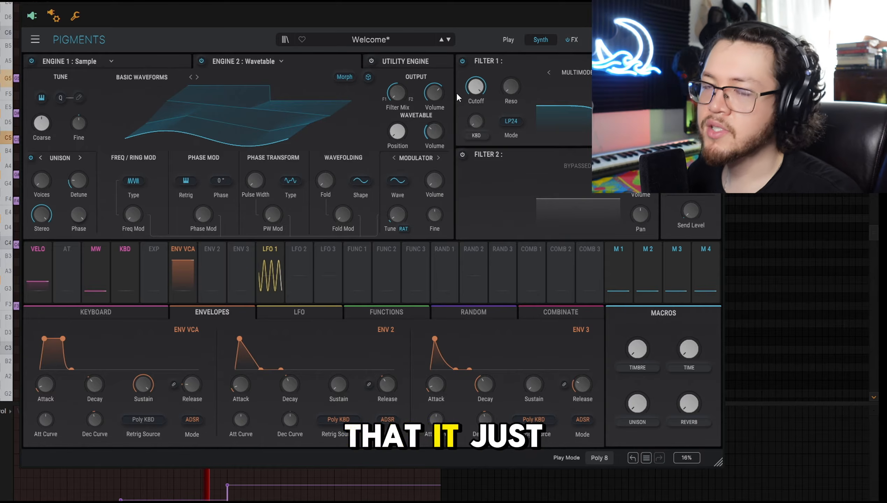
left_click(140, 61)
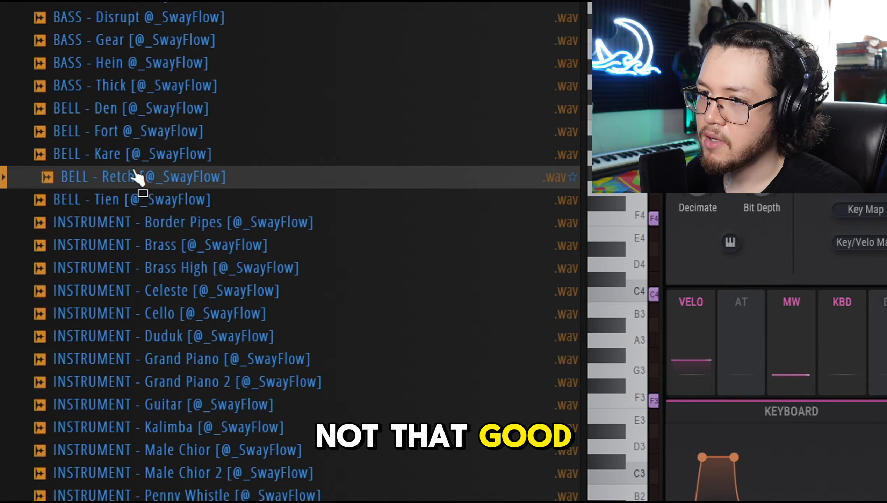
Step: Audition the BELL - Den and BELL - Fort one-shots in the sample browser
left_click(137, 108)
left_click(142, 132)
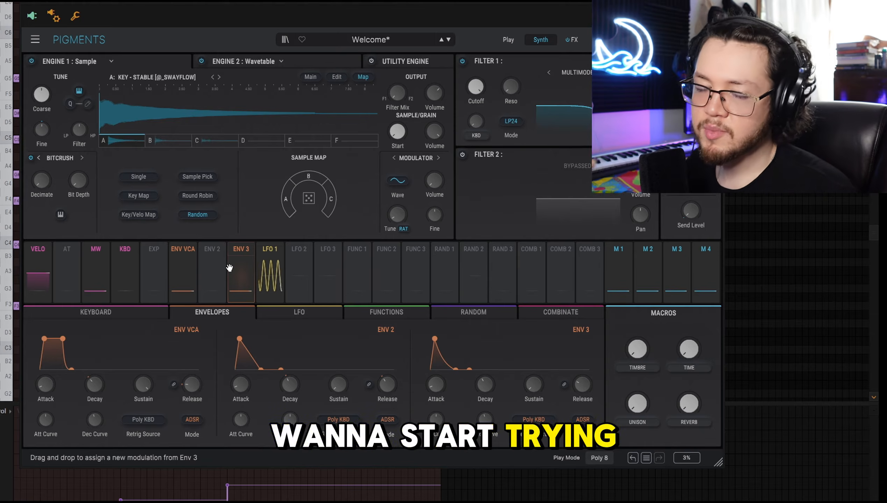
Step: Try the Sample Pick map mode for Engine 1 and sweep its Sample Pick control across the loaded samples
mouse_move(234, 254)
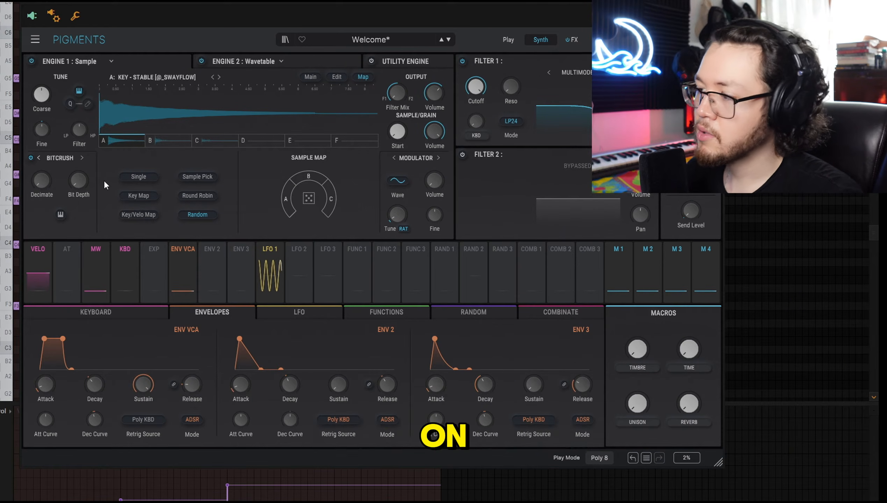
mouse_move(432, 101)
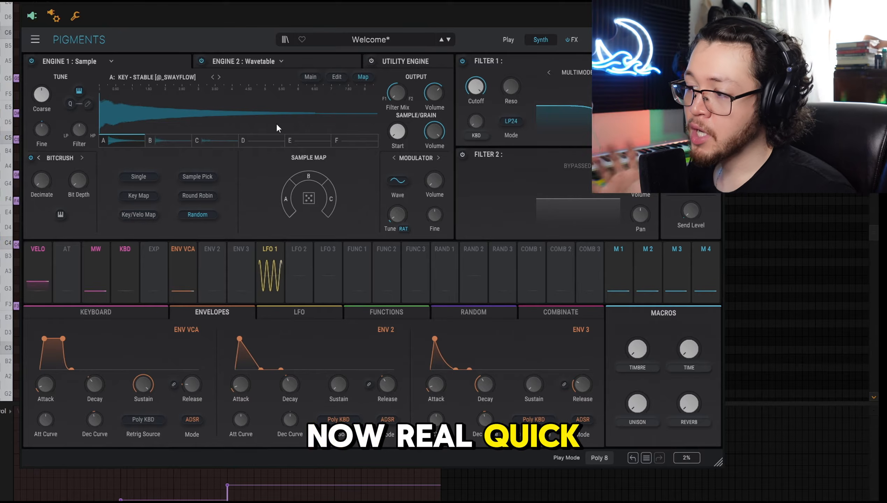
left_click(198, 177)
left_click_drag(310, 205, 310, 181)
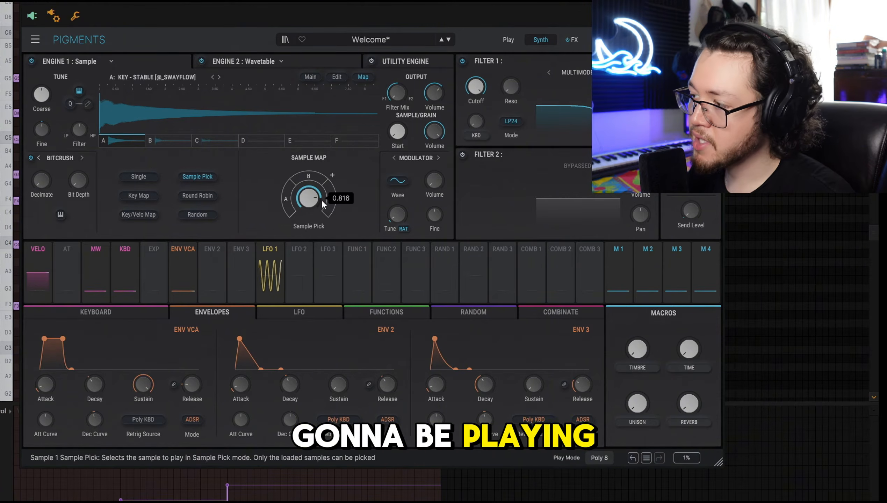
mouse_move(322, 199)
left_mouse_down()
mouse_move(310, 184)
mouse_move(306, 204)
left_mouse_up()
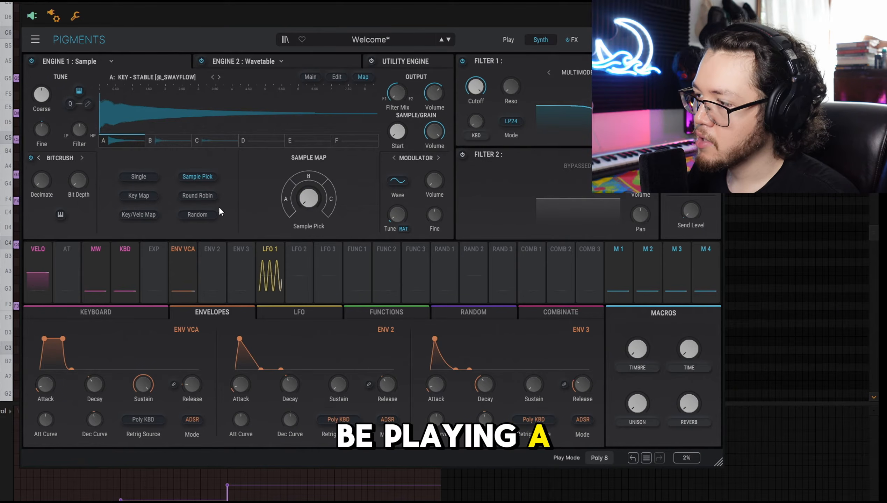
Step: Try Engine 1's Round Robin, Key/Velo Map and Key Map modes, and set the sample map back to Random
left_click(197, 196)
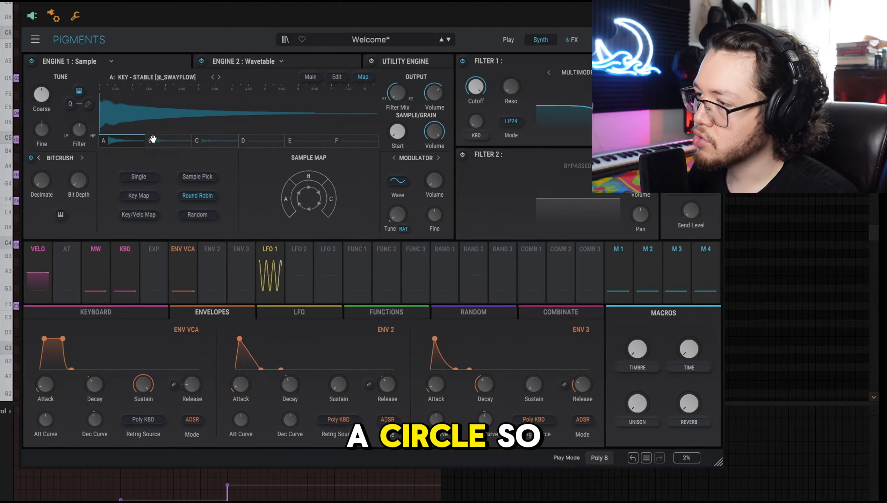
left_click(137, 214)
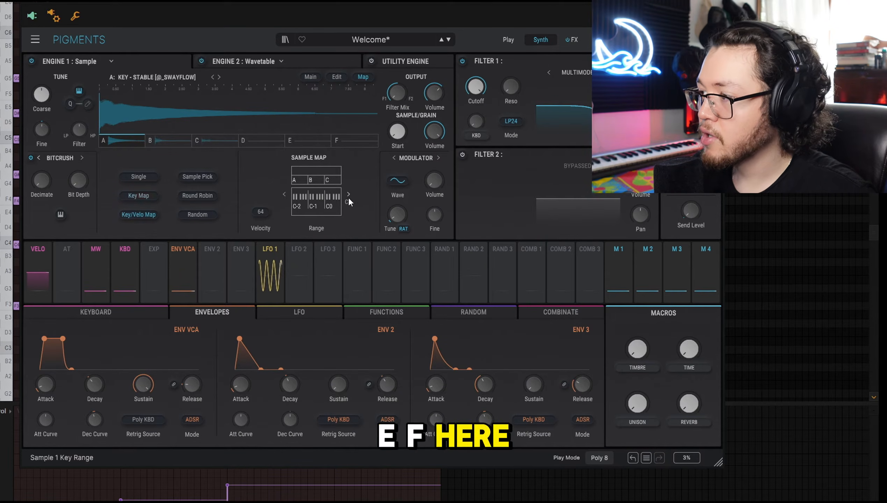
left_click(146, 194)
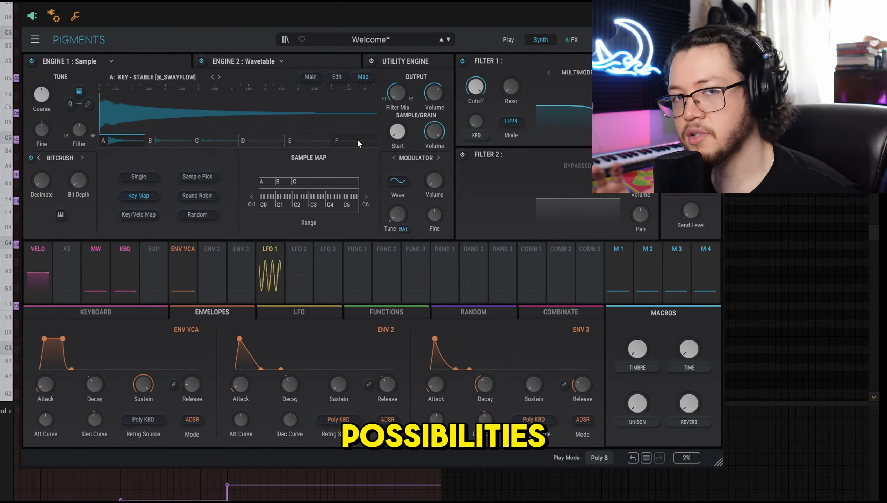
left_click(150, 215)
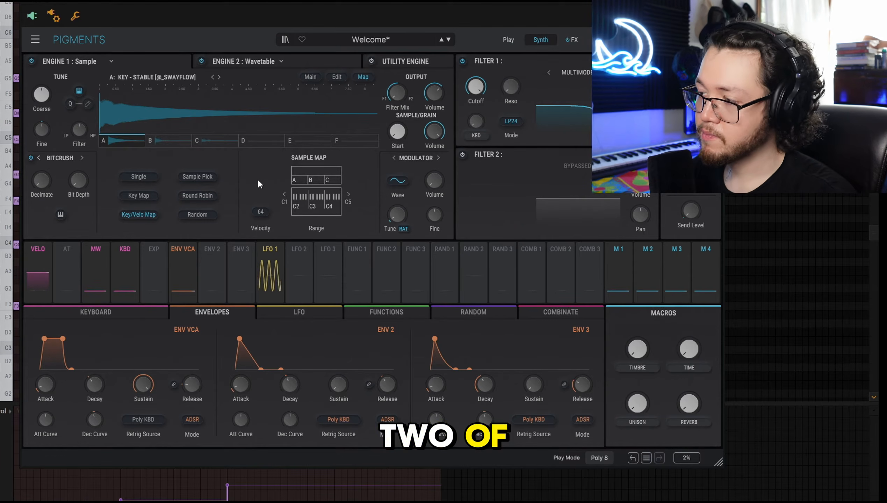
left_click(198, 215)
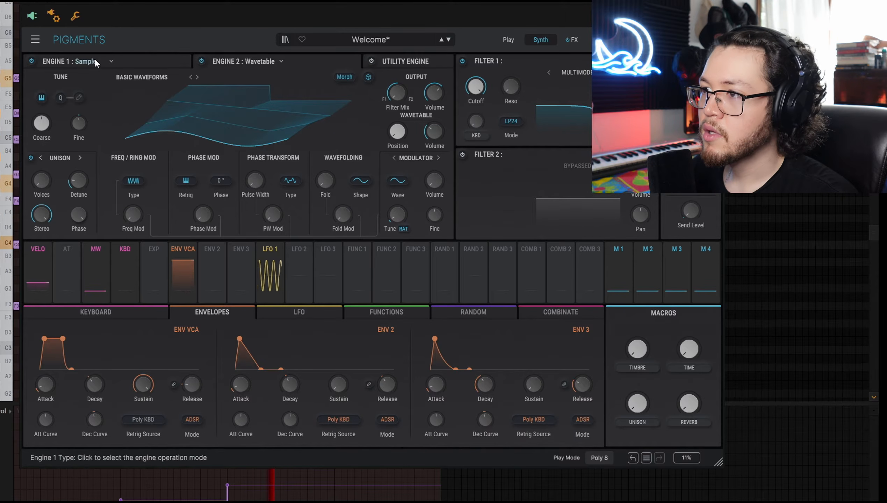
Step: Switch off Engine 1 to hear Engine 2 alone, and show Engine 2's wavetable settings
left_click(149, 62)
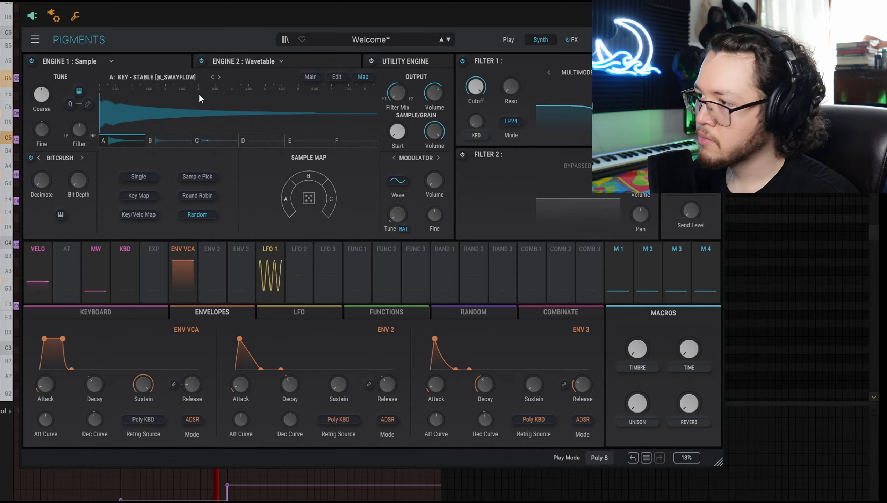
left_click(32, 61)
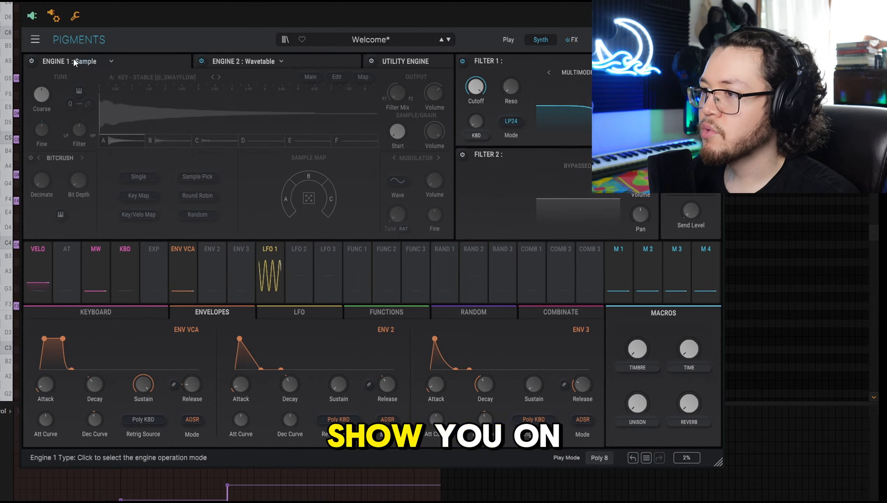
left_click(243, 60)
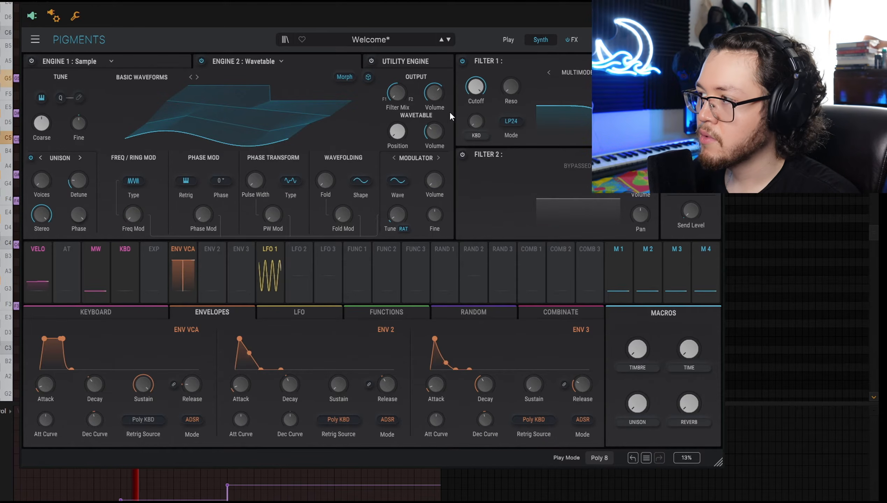
mouse_move(440, 95)
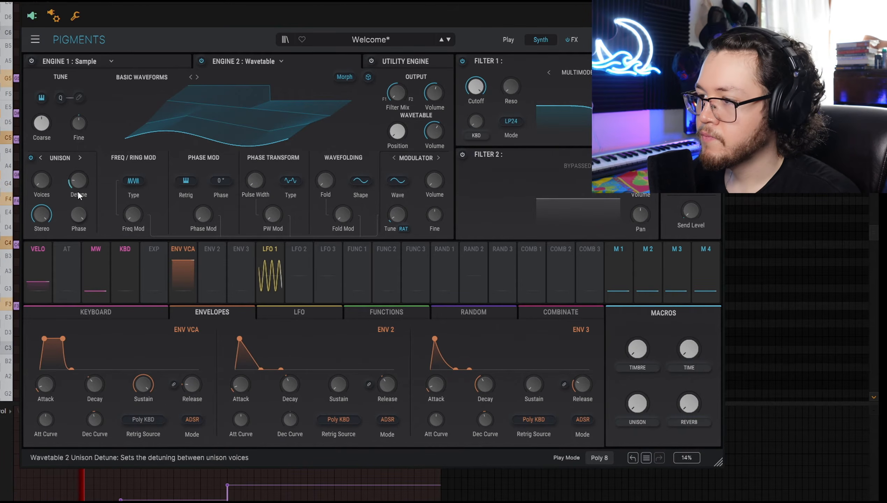
Step: Set Engine 2's unison to 3 voices and sweep its wavetable position to about 0.328 during playback
mouse_move(43, 181)
left_mouse_down()
mouse_move(43, 168)
mouse_move(53, 168)
left_mouse_up()
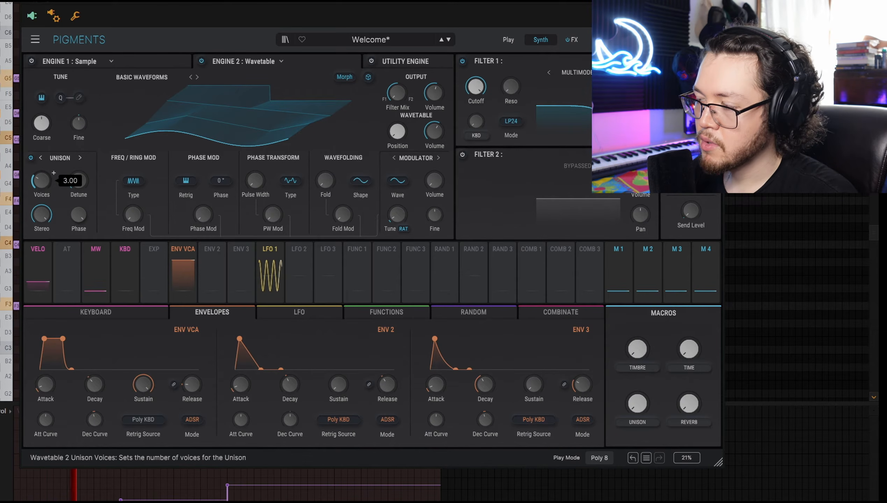
mouse_move(397, 132)
left_mouse_down()
mouse_move(397, 110)
mouse_move(397, 159)
mouse_move(396, 134)
left_mouse_up()
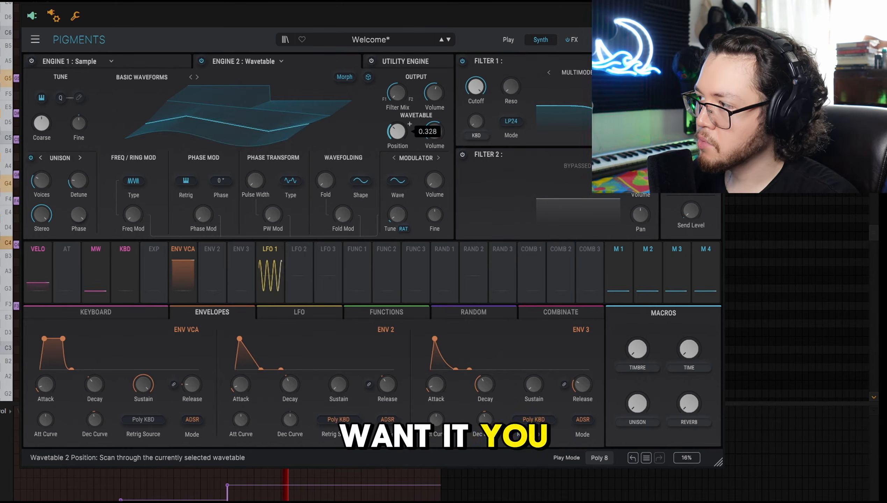
left_click_drag(397, 136, 429, 139)
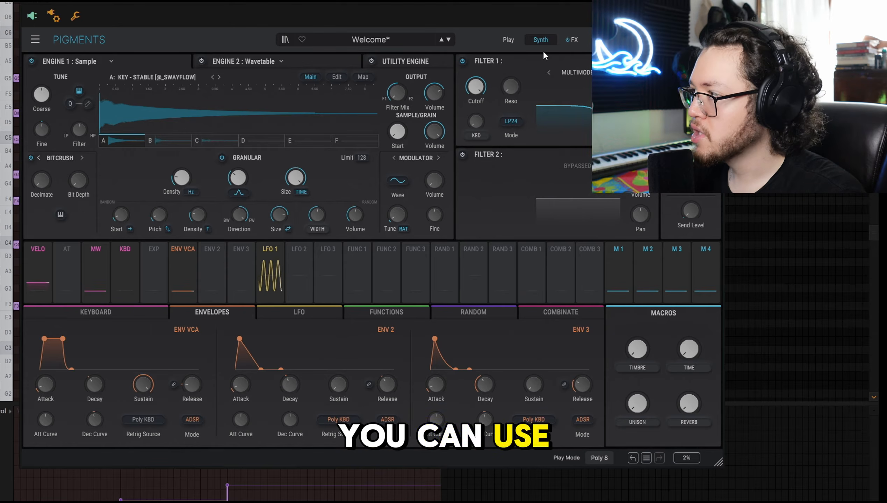
Step: Check the effects page and audition the sound with several different MIDI patterns in the piano roll
left_click(572, 40)
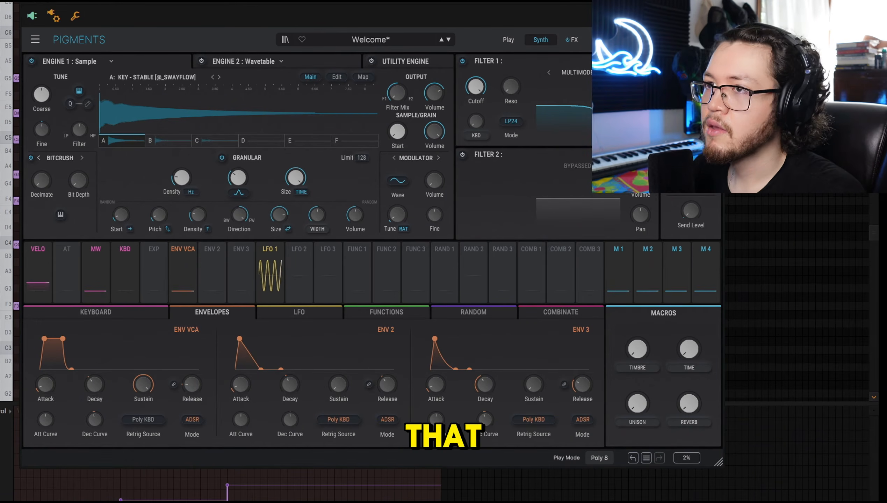
key("space")
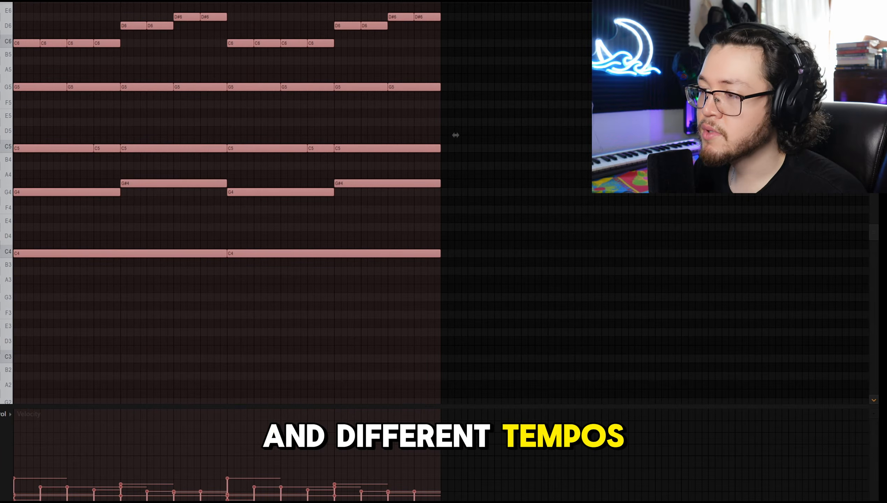
key("space")
scroll(377, 153, "up", 3)
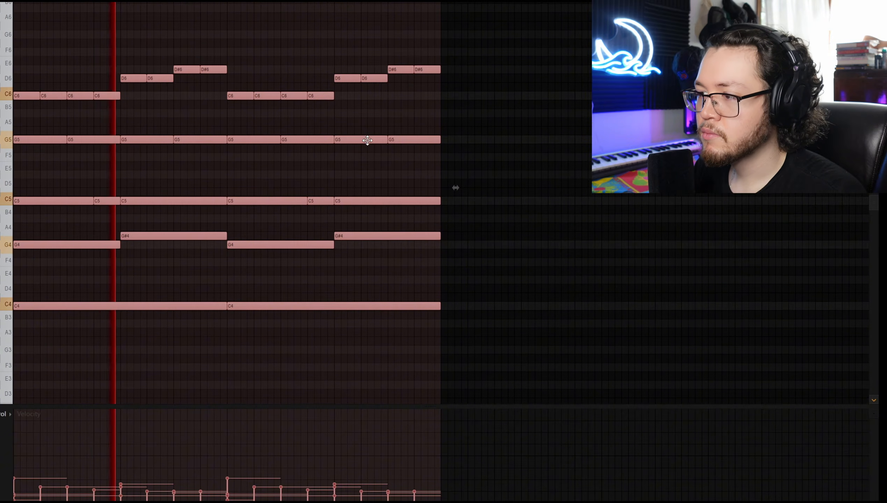
key("space")
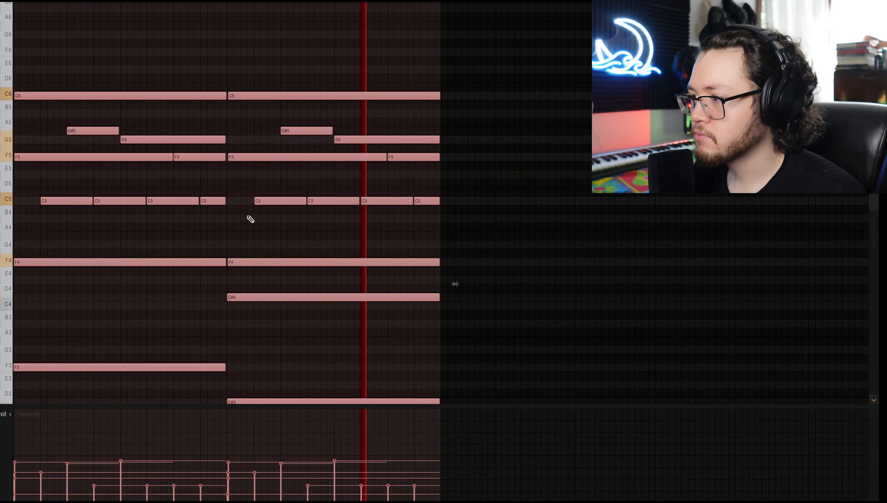
scroll(366, 228, "down", 2)
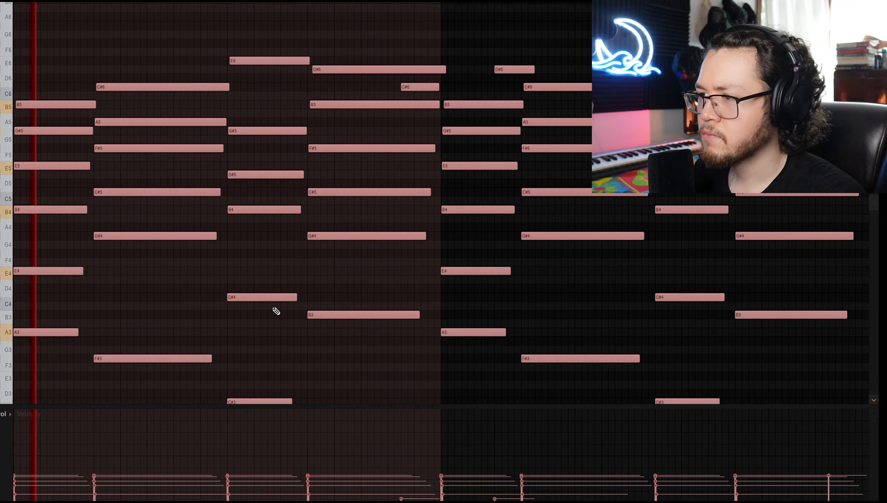
scroll(218, 312, "up", 1)
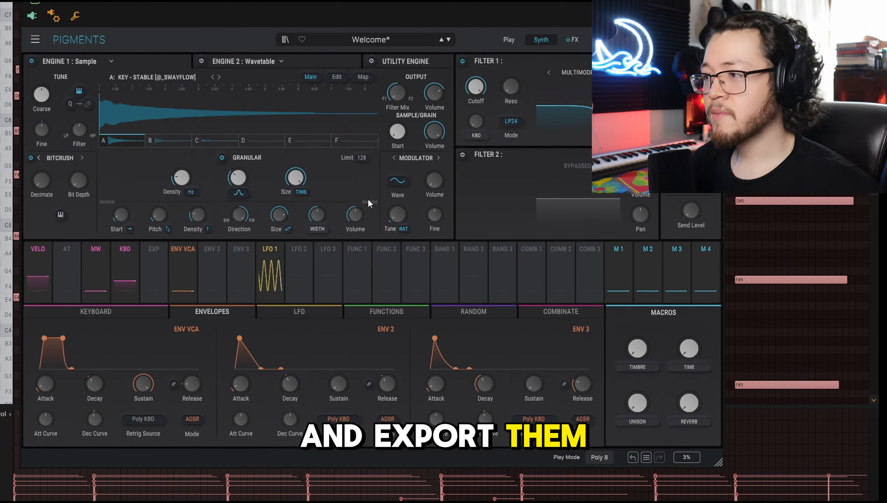
Step: View the sample in Engine 1's slot C, and reselect slot A
left_click(207, 140)
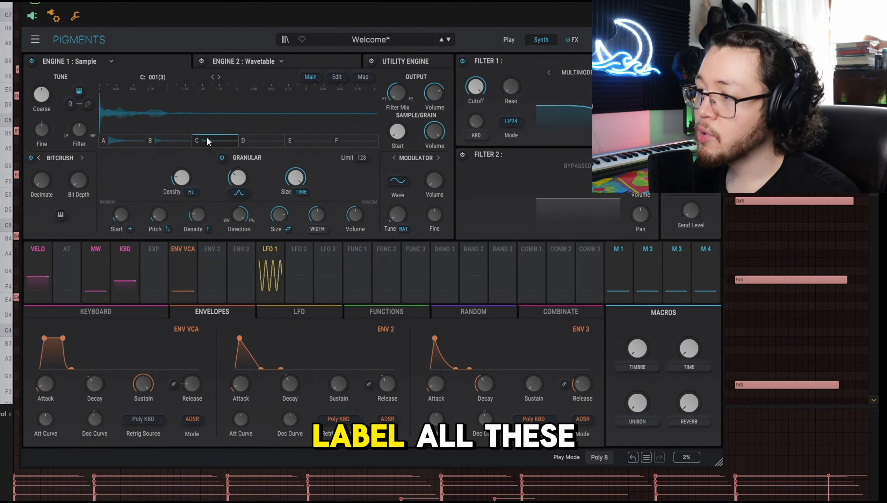
left_click(123, 144)
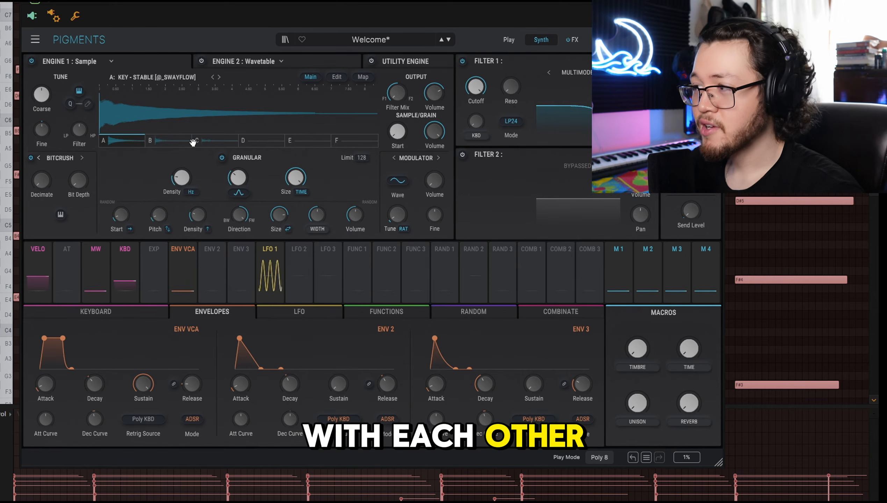
Step: Load the Sunset preset and inspect the samples in Engine 2's slots C, B and A
left_click(343, 43)
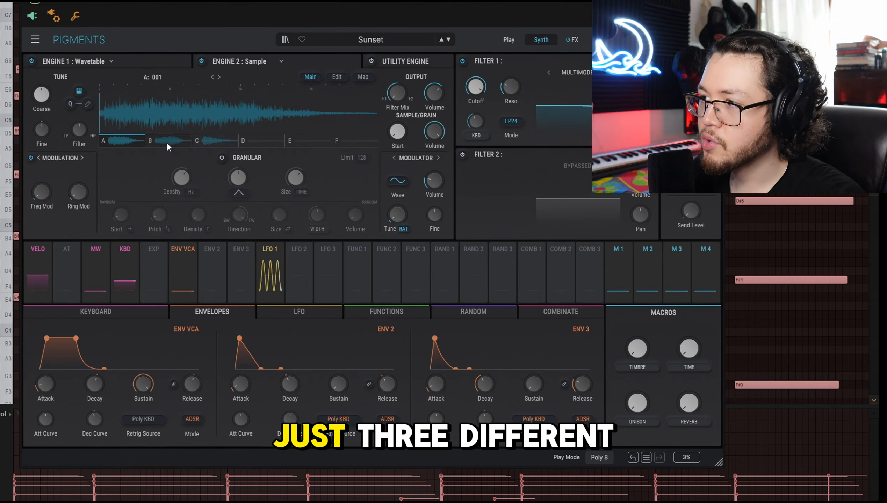
left_click(218, 142)
left_click(147, 141)
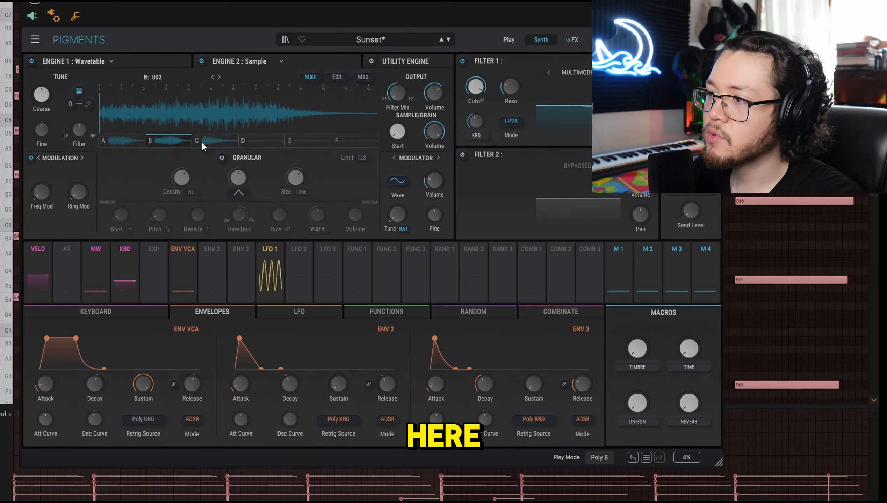
left_click(123, 140)
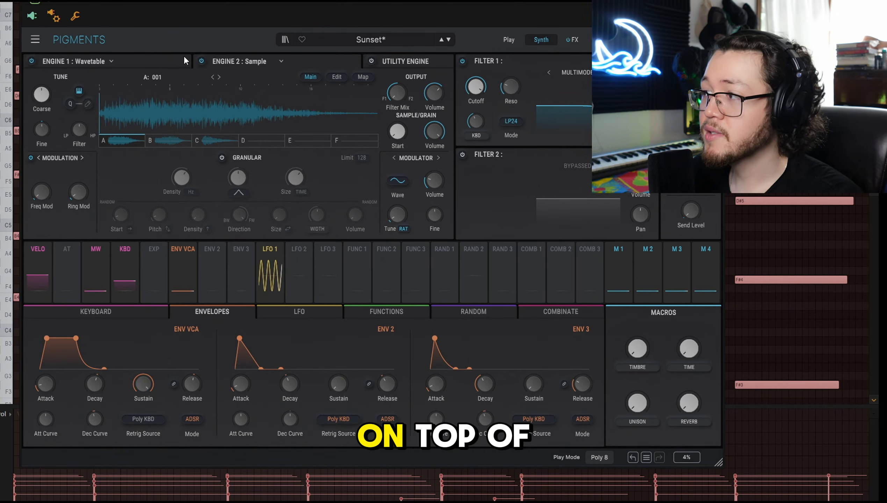
left_click(126, 63)
left_click(281, 61)
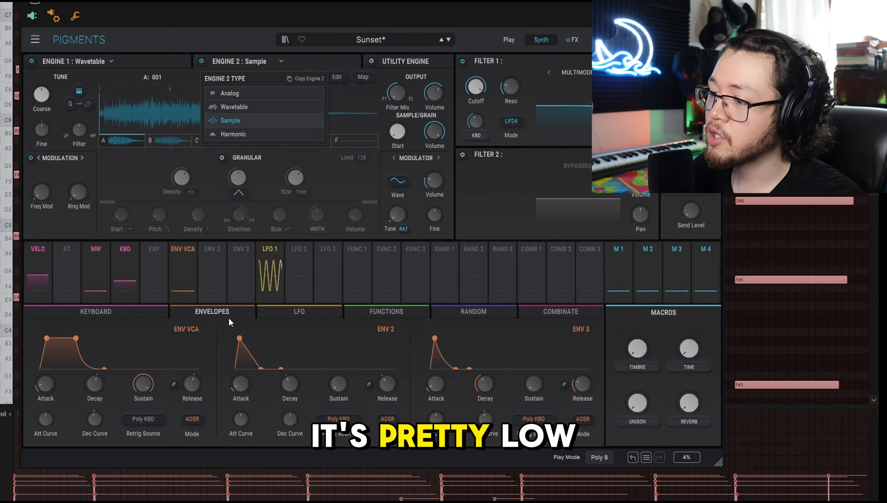
left_click(298, 126)
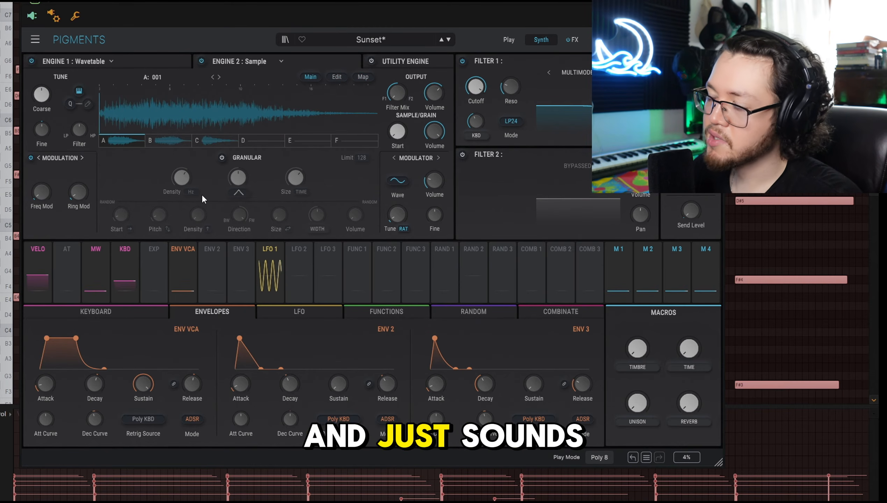
Step: Move the plugin window to uncover the start of the piano roll, and show Engine 2's sample map
left_click_drag(179, 11, 310, 7)
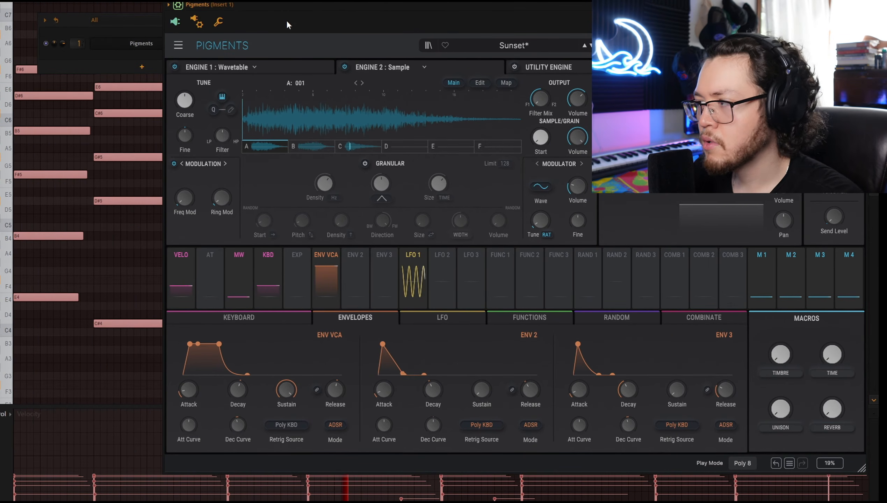
left_click(509, 86)
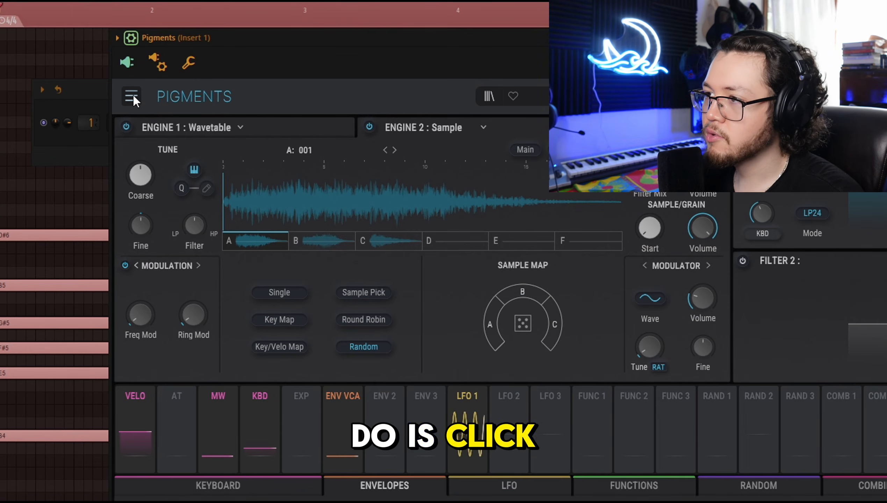
Step: Open the Save As form for the current preset and enter sasdasd as its name
left_click(134, 95)
left_click(185, 157)
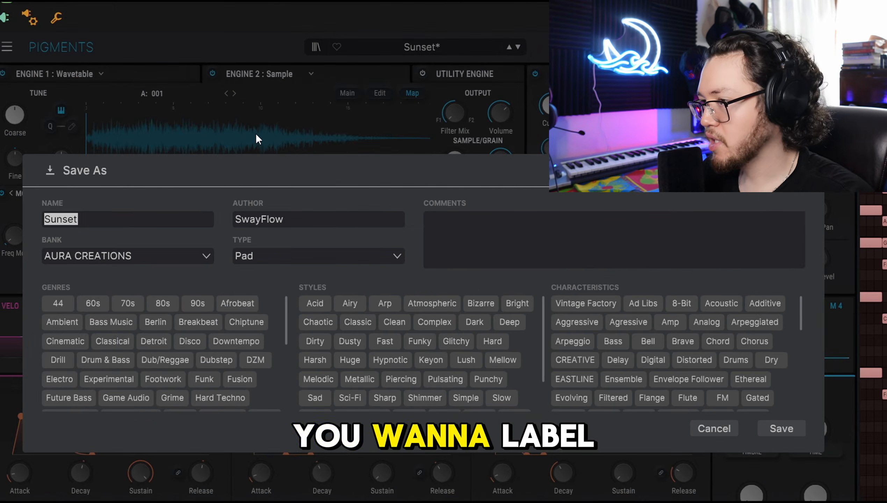
type("sasdasd")
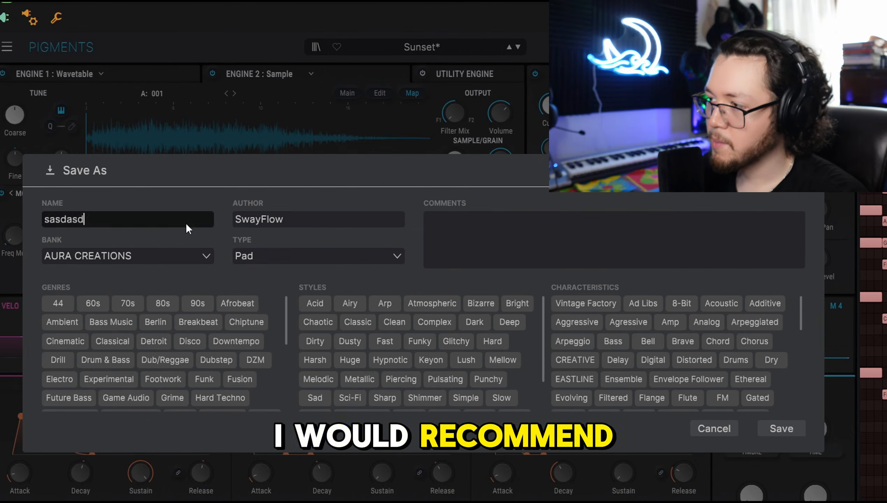
Step: Try out the preset's comments field with sample text such as "cool sound" and clear it again
left_click(470, 251)
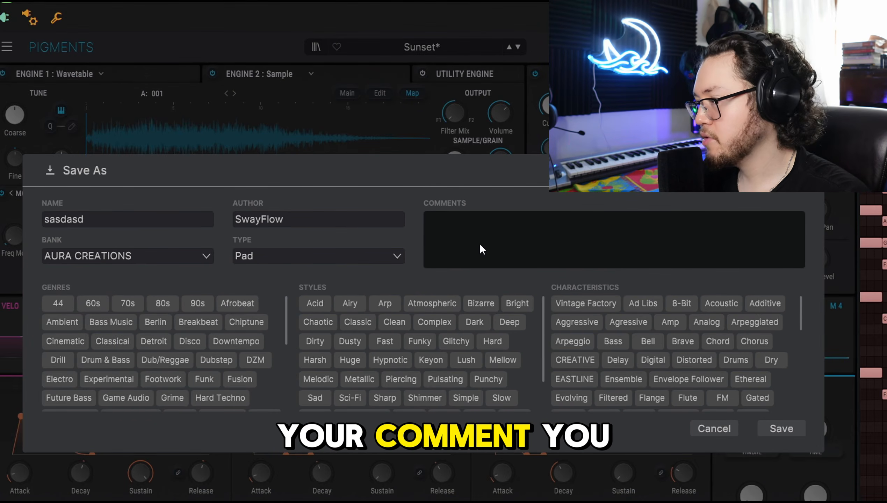
type("asdnasjd")
key("BackSpace")
key("BackSpace")
key("BackSpace")
key("BackSpace")
key("BackSpace")
key("BackSpace")
key("BackSpace")
key("BackSpace")
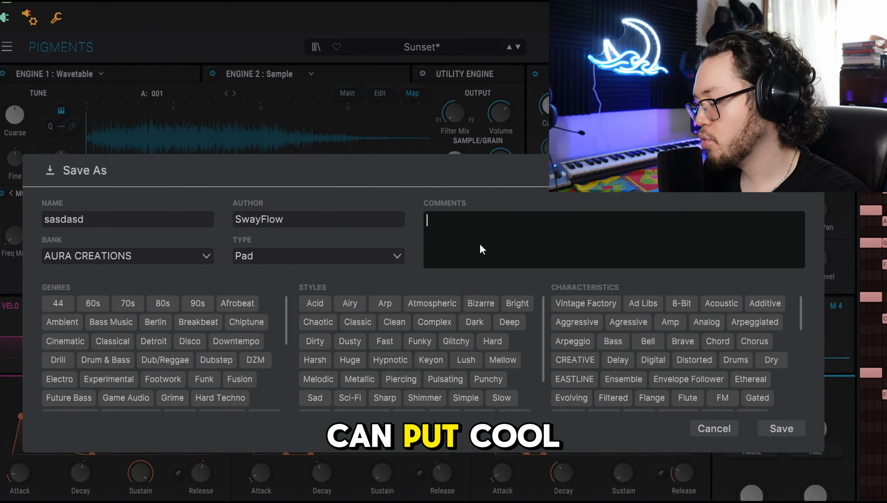
type("cool sound")
key("BackSpace")
key("BackSpace")
key("BackSpace")
key("BackSpace")
key("BackSpace")
key("BackSpace")
key("BackSpace")
key("BackSpace")
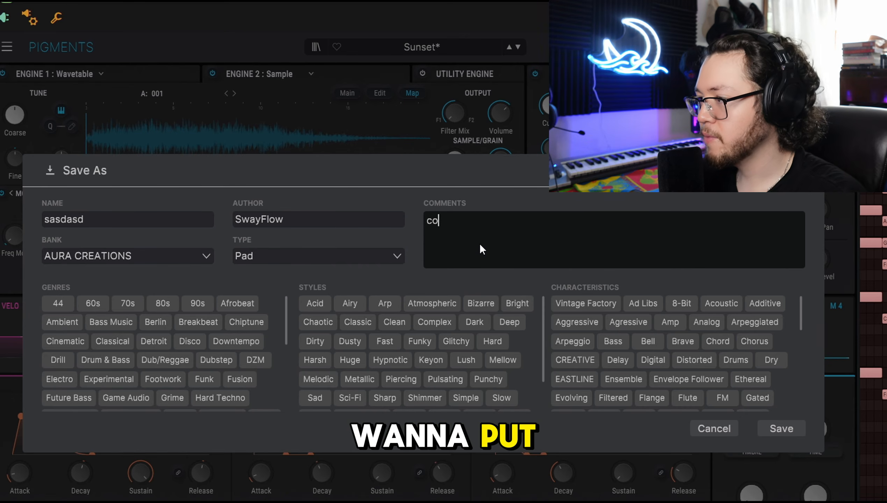
key("BackSpace")
key("BackSpace")
Step: Browse the available preset types, including the Keys subcategories, and close the list without choosing another type
left_click(317, 256)
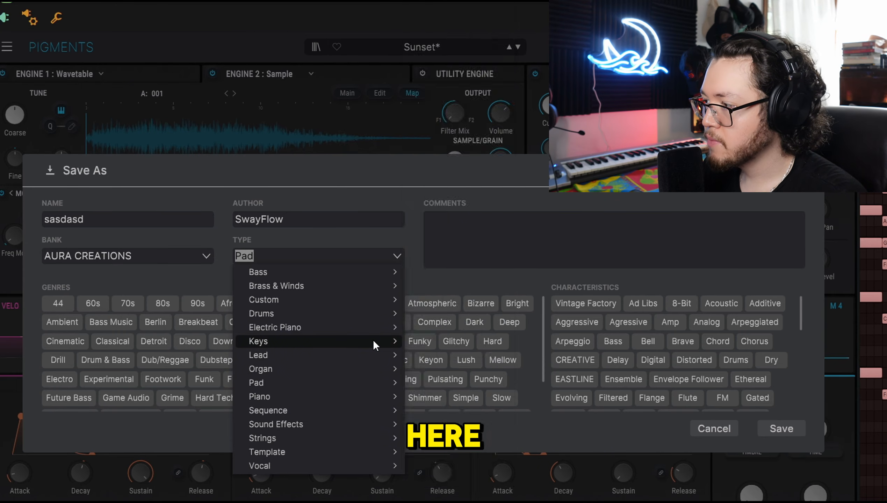
mouse_move(373, 340)
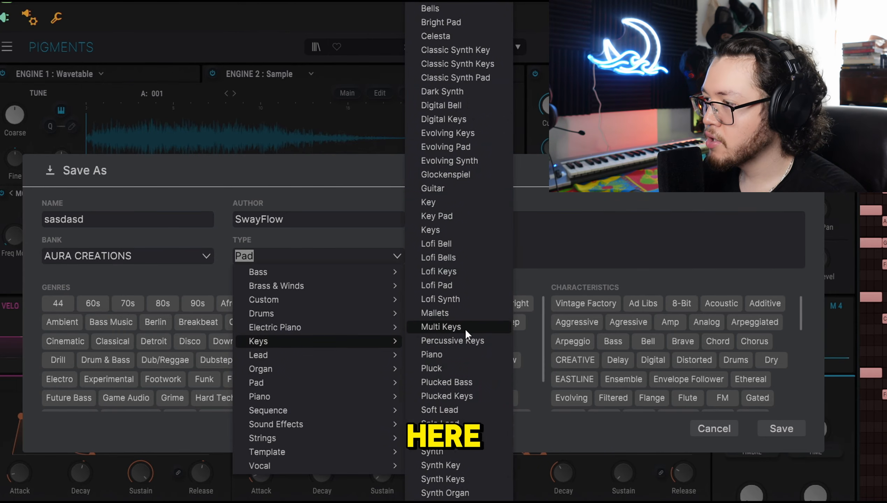
left_click(244, 279)
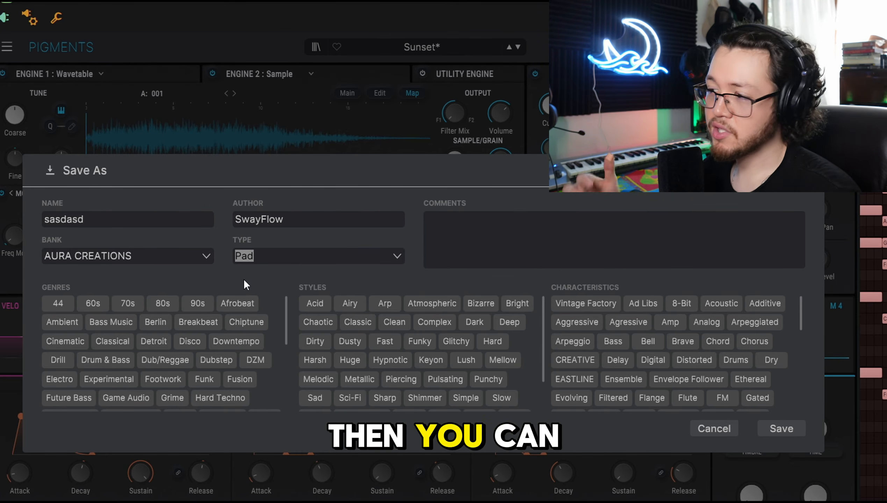
left_click(299, 243)
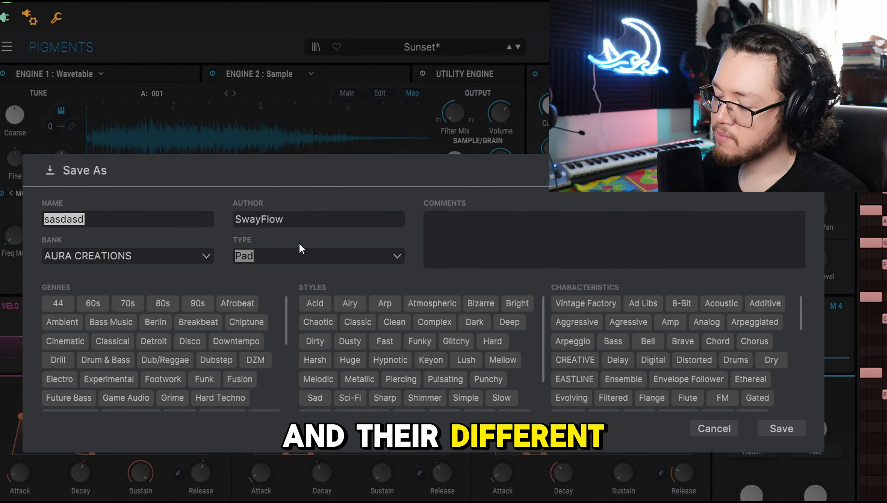
Step: Look through the genre, style and characteristic tags for the preset, and save it
scroll(158, 335, "down", 5)
scroll(667, 368, "down", 5)
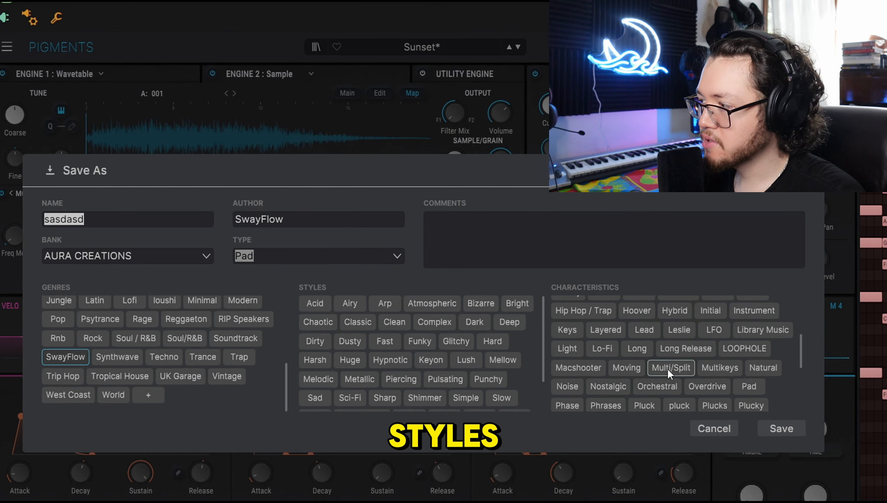
scroll(667, 369, "down", 5)
scroll(415, 351, "down", 3)
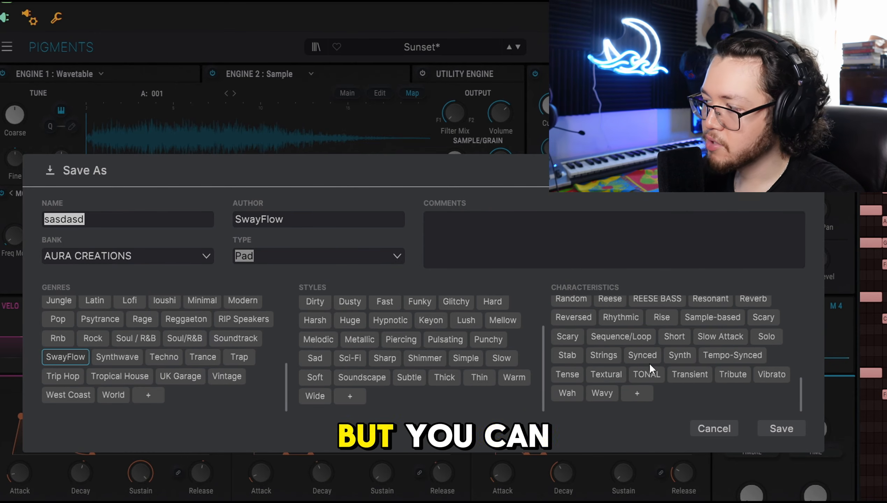
scroll(415, 352, "up", 2)
scroll(211, 352, "up", 1)
scroll(563, 343, "up", 4)
scroll(211, 352, "up", 1)
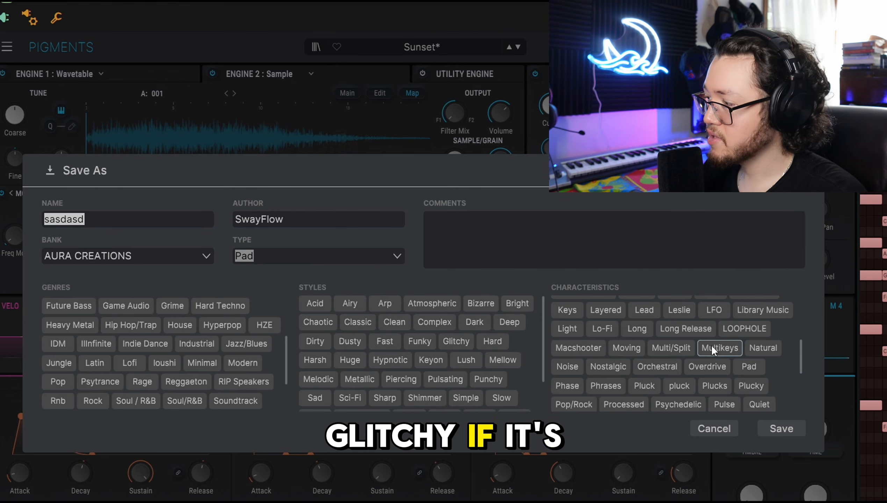
scroll(686, 348, "down", 3)
scroll(193, 352, "down", 3)
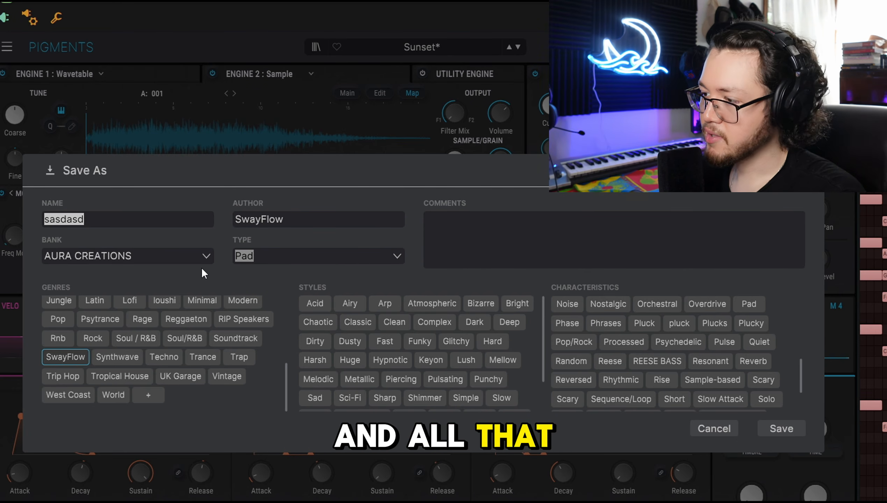
scroll(709, 401, "down", 3)
left_click(780, 429)
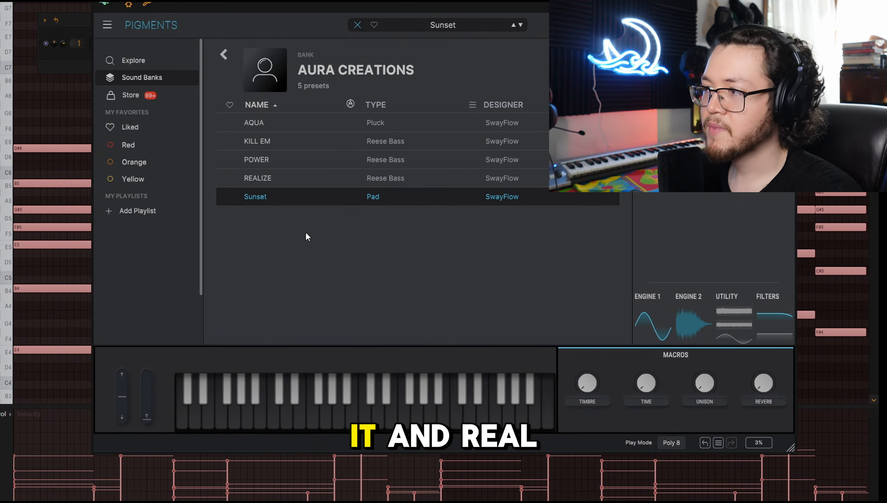
Step: Return to the sound banks overview and start exporting the AURA CREATIONS bank
left_click(224, 54)
scroll(537, 218, "up", 1)
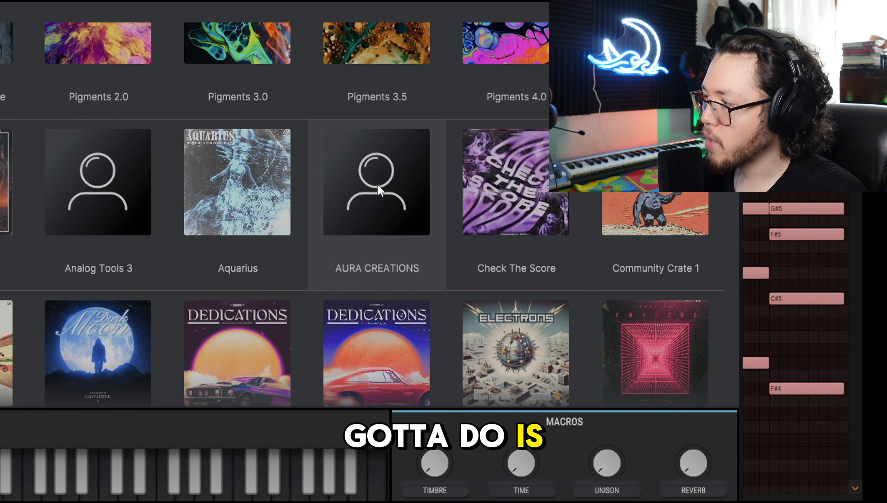
right_click(377, 184)
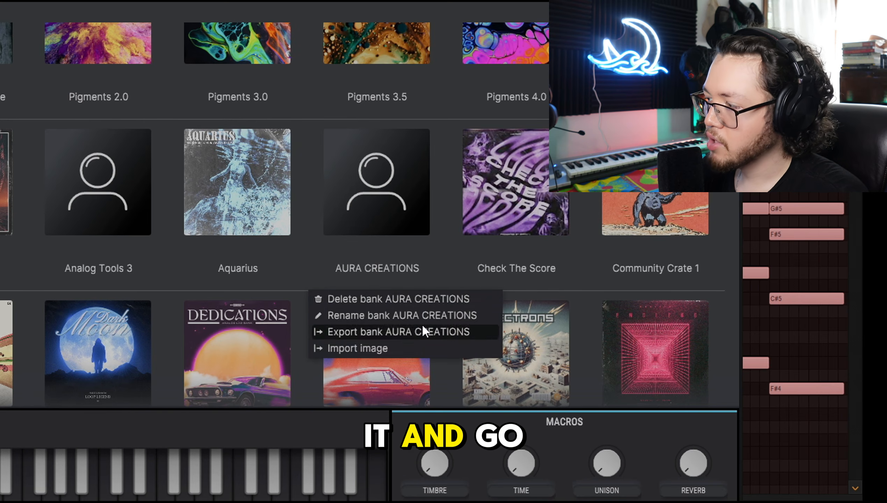
left_click(408, 334)
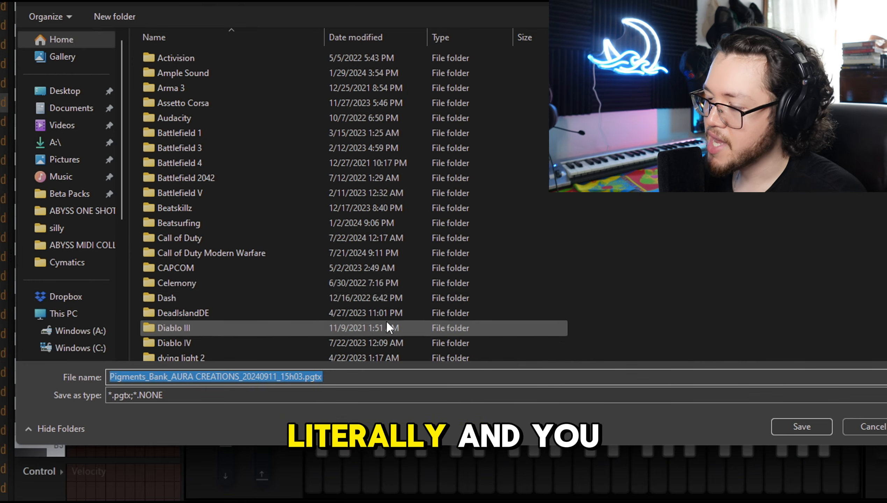
Step: Replace the default name of the bank export file with AURA CREATIONS, keeping the .pgtx extension
left_click(303, 377)
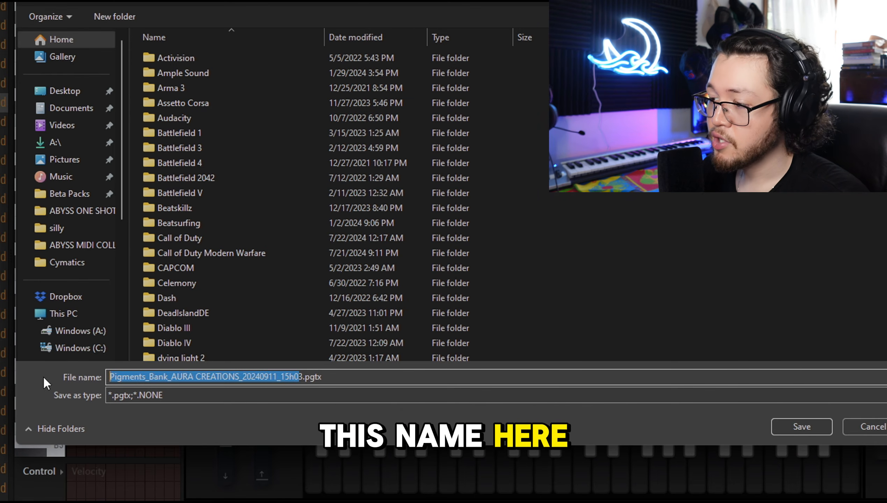
left_click_drag(264, 377, 269, 377)
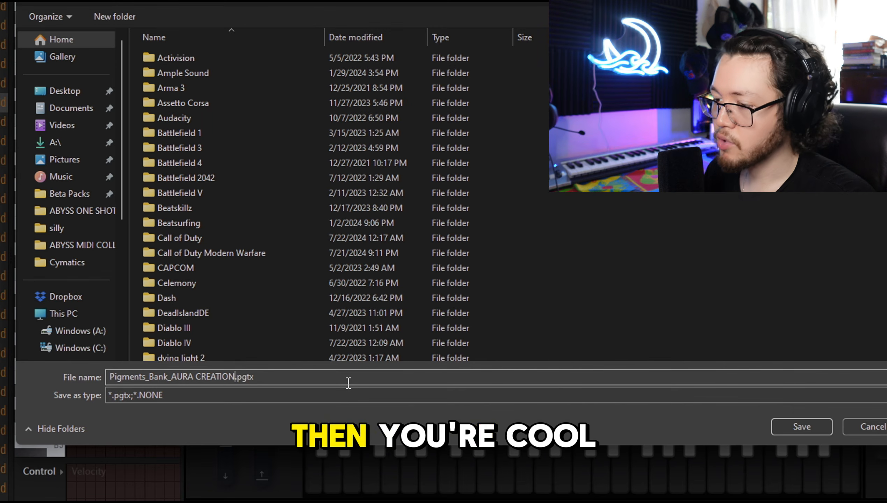
key("BackSpace")
key("BackSpace")
key("BackSpace")
key("BackSpace")
key("BackSpace")
key("BackSpace")
key("BackSpace")
key("BackSpace")
key("BackSpace")
key("BackSpace")
key("BackSpace")
type("AUR")
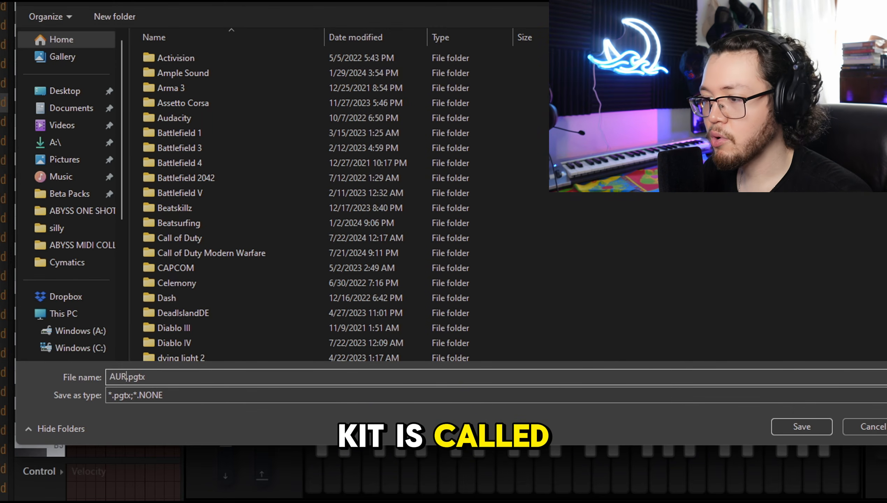
type("A CREAT")
type("IONS")
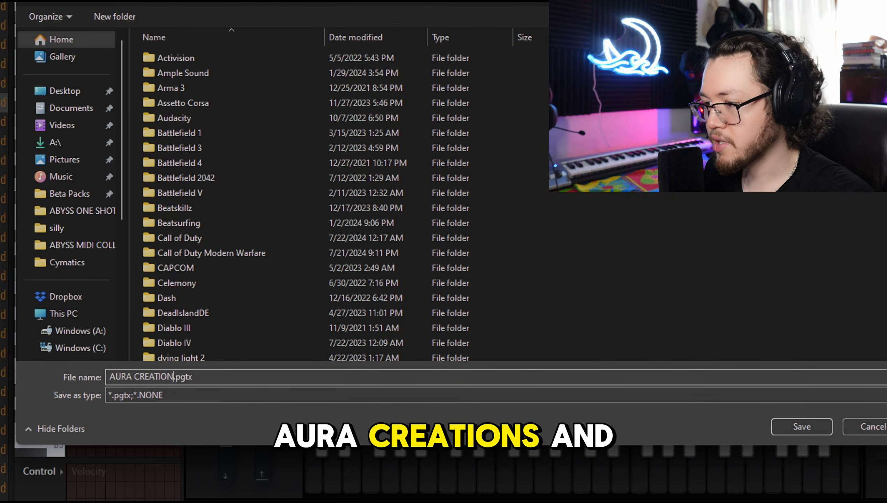